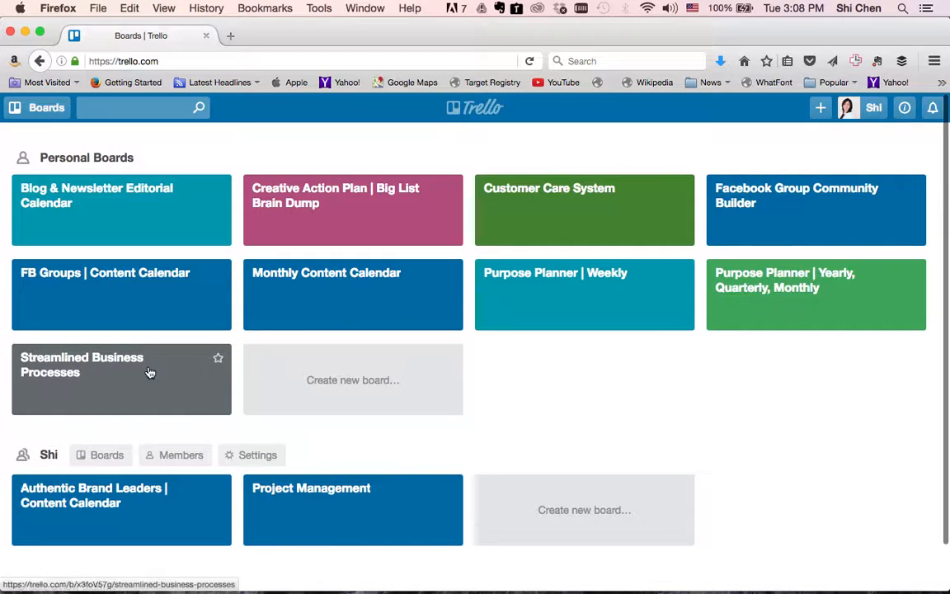
Open the Purpose Planner | Weekly board and its 'write 3 guest posts' card.
left_click(521, 282)
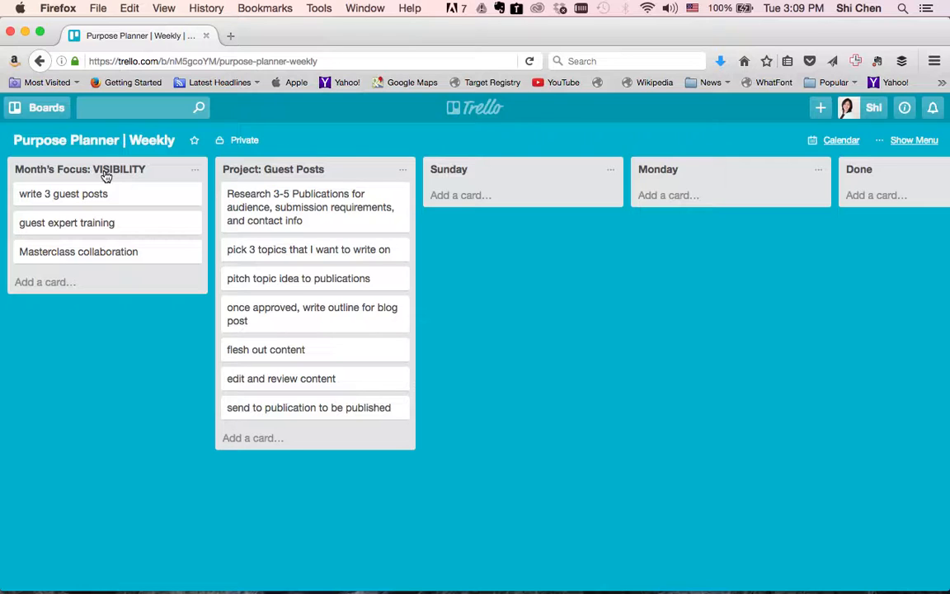
left_click(164, 198)
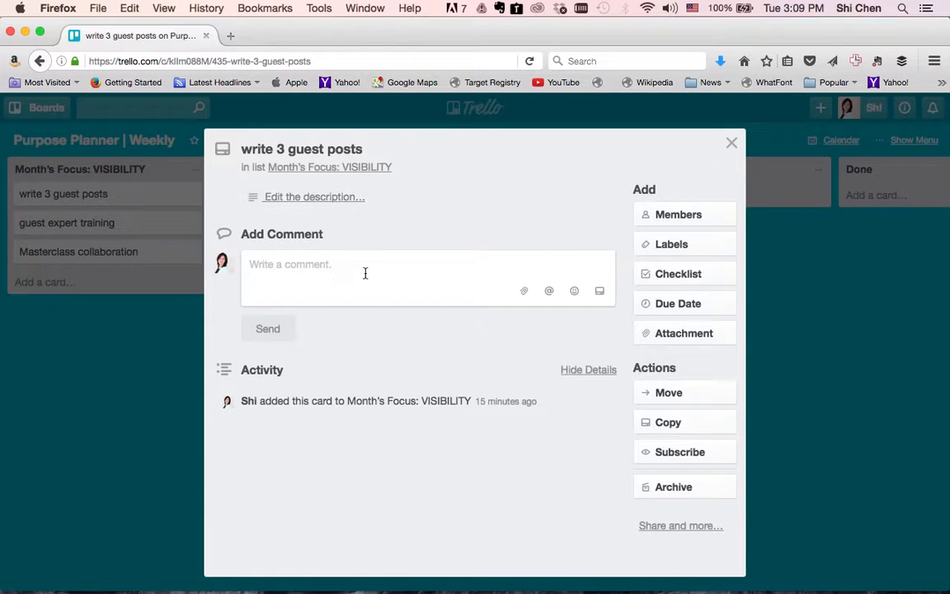
Check the card's Members and Checklist options without adding anything, then close the card.
left_click(682, 218)
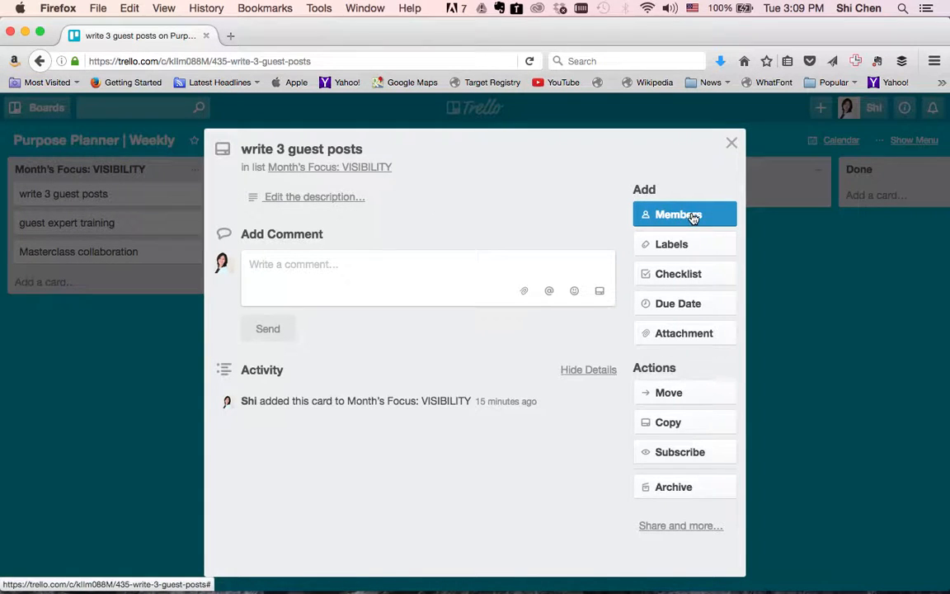
left_click(666, 275)
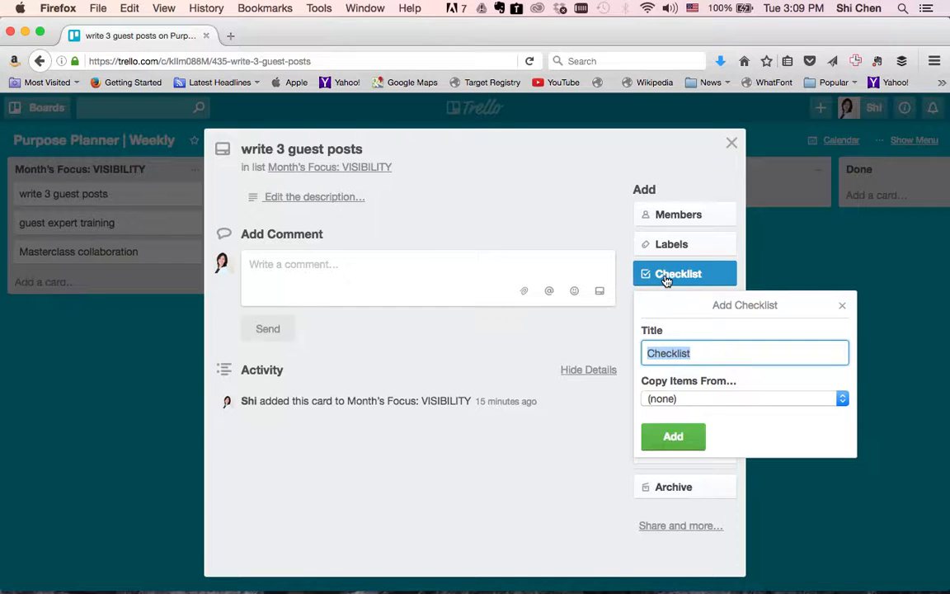
left_click(842, 307)
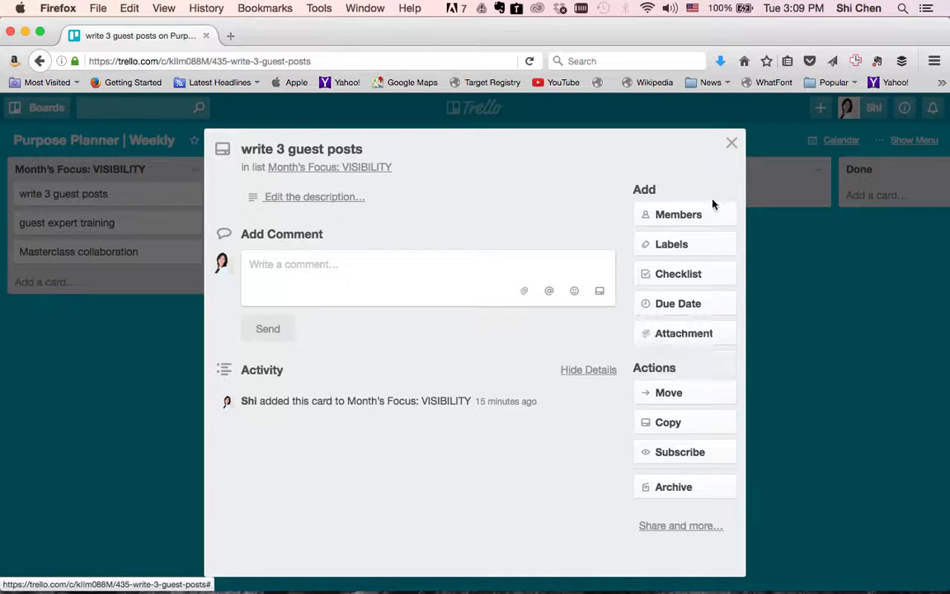
left_click(732, 143)
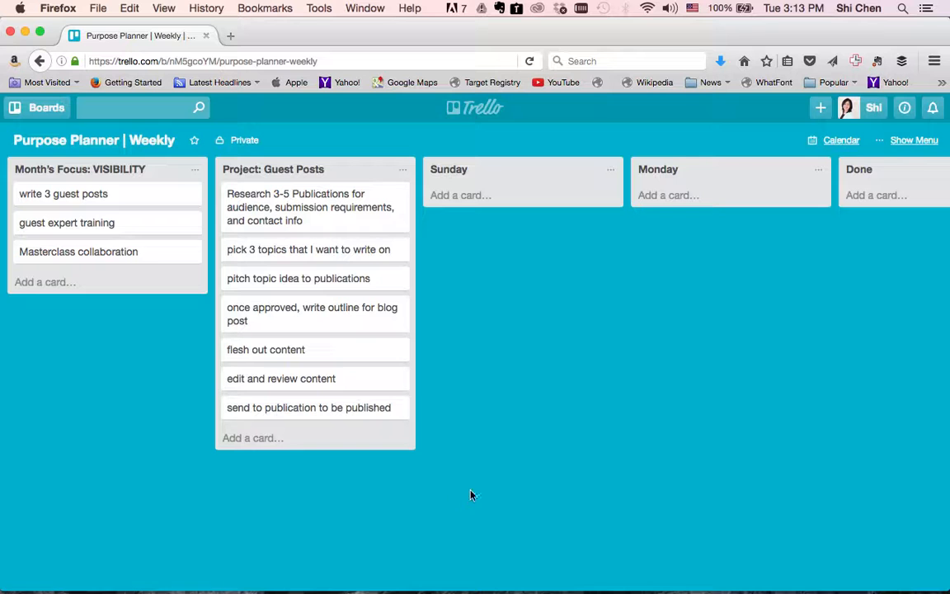
scroll(505, 487, "right", 5)
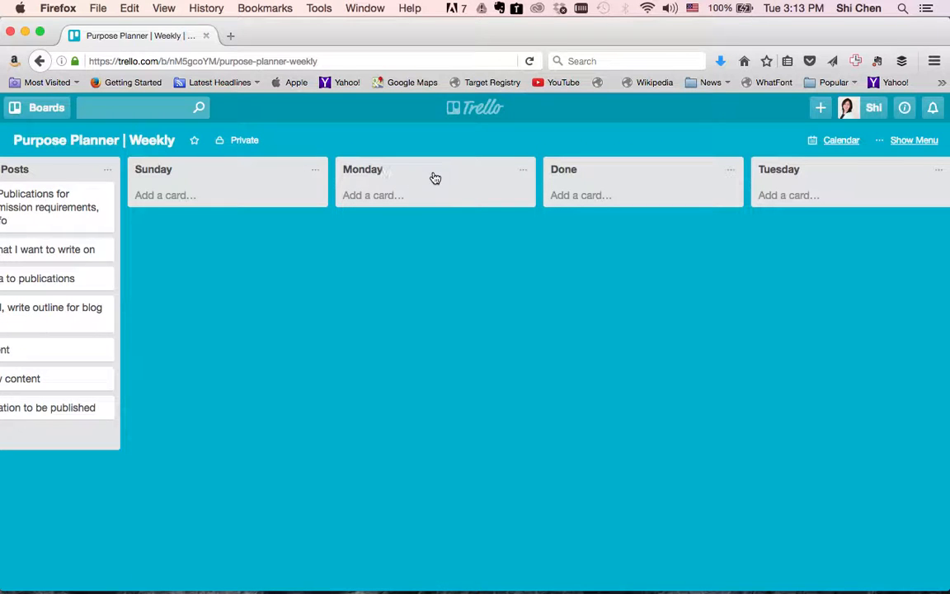
scroll(734, 191, "right", 5)
scroll(754, 192, "right", 10)
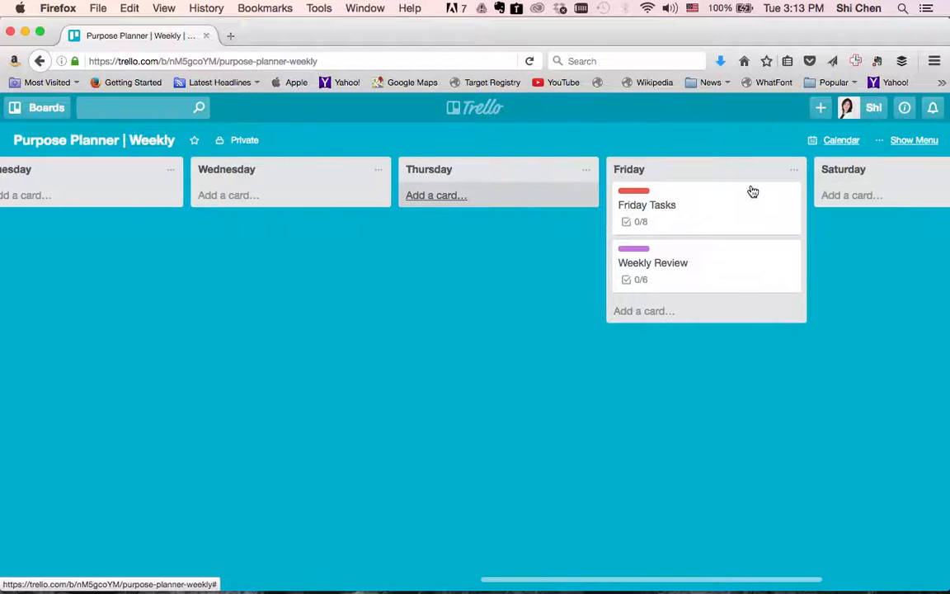
scroll(753, 192, "left", 10)
scroll(753, 192, "left", 7)
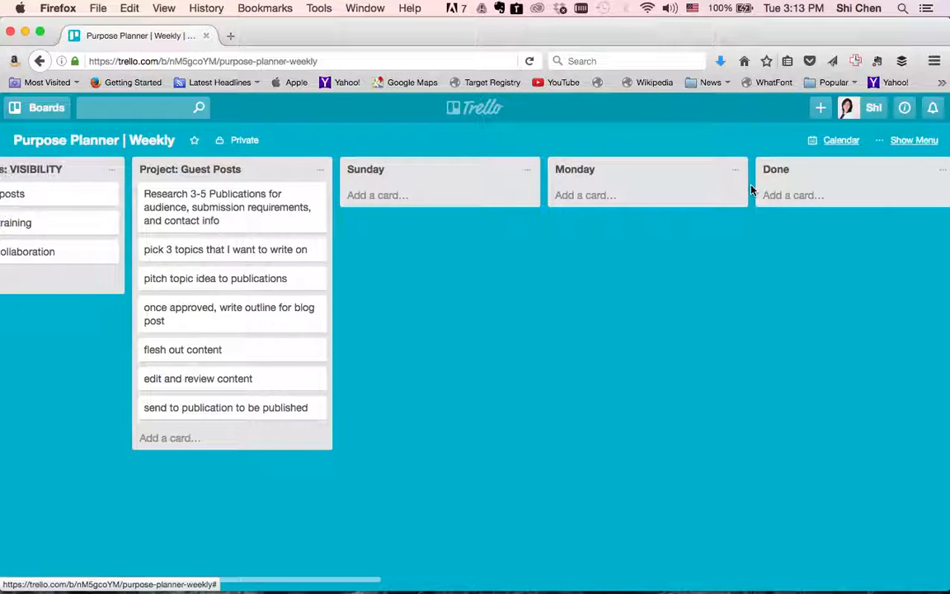
scroll(753, 191, "right", 3)
scroll(754, 191, "left", 1)
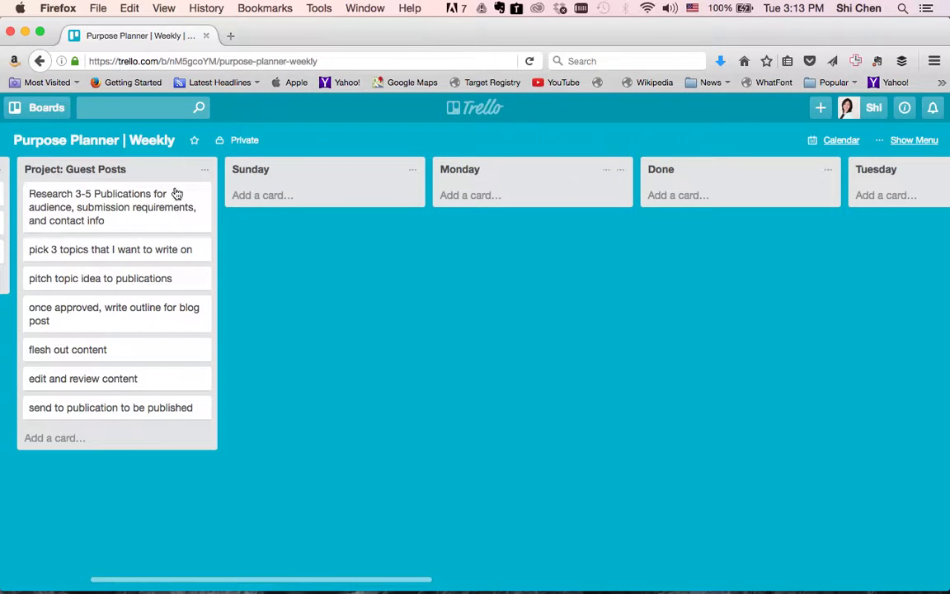
Move the research-publications and 'pick 3 topics' cards into Monday and open the research card.
left_click_drag(111, 202, 487, 198)
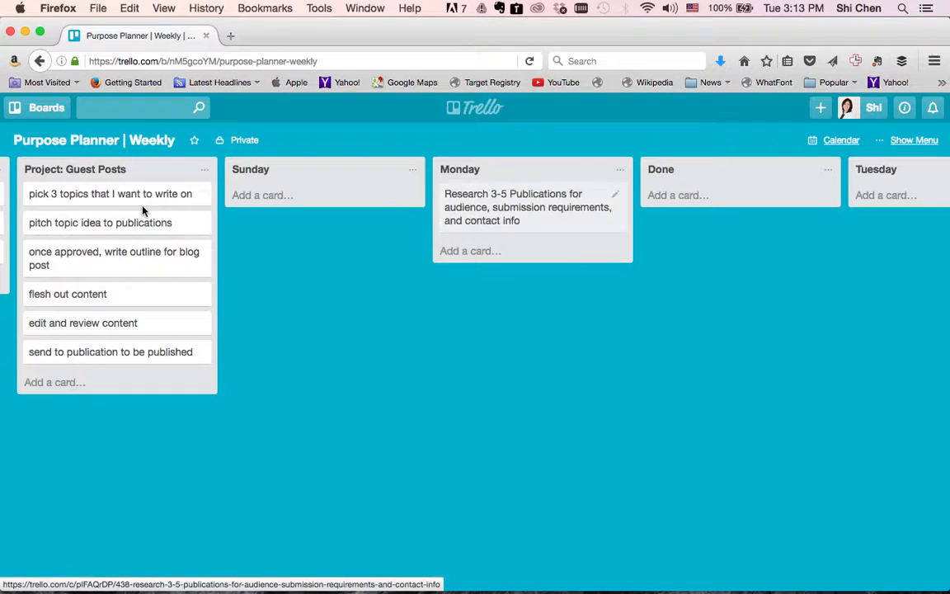
left_click_drag(126, 198, 521, 261)
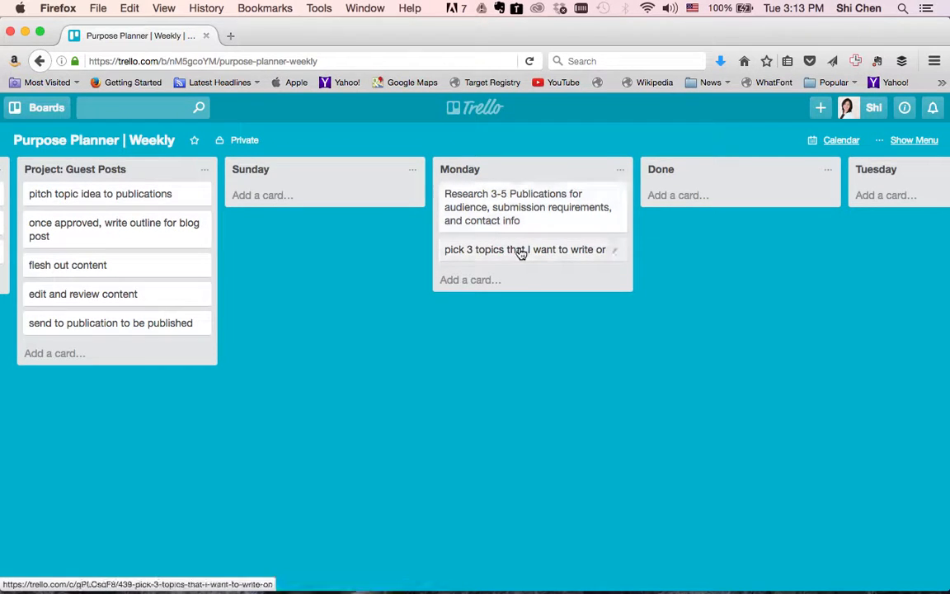
scroll(560, 371, "right", 2)
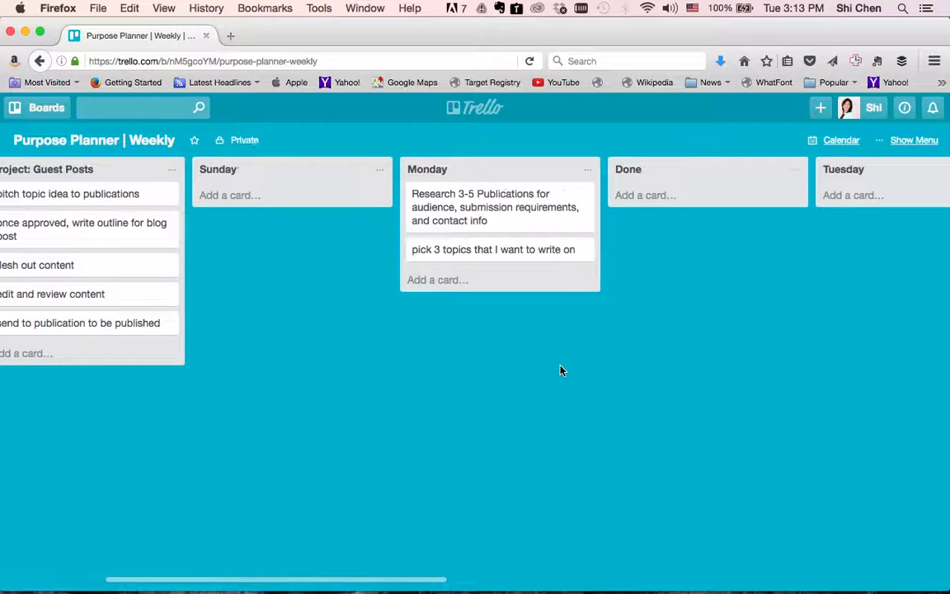
scroll(560, 370, "right", 4)
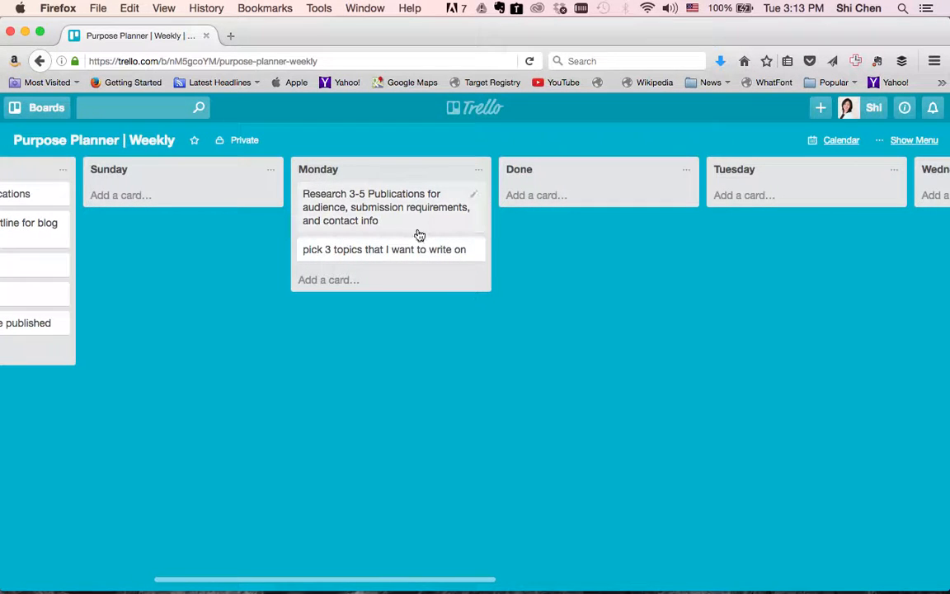
left_click(473, 192)
left_click(420, 350)
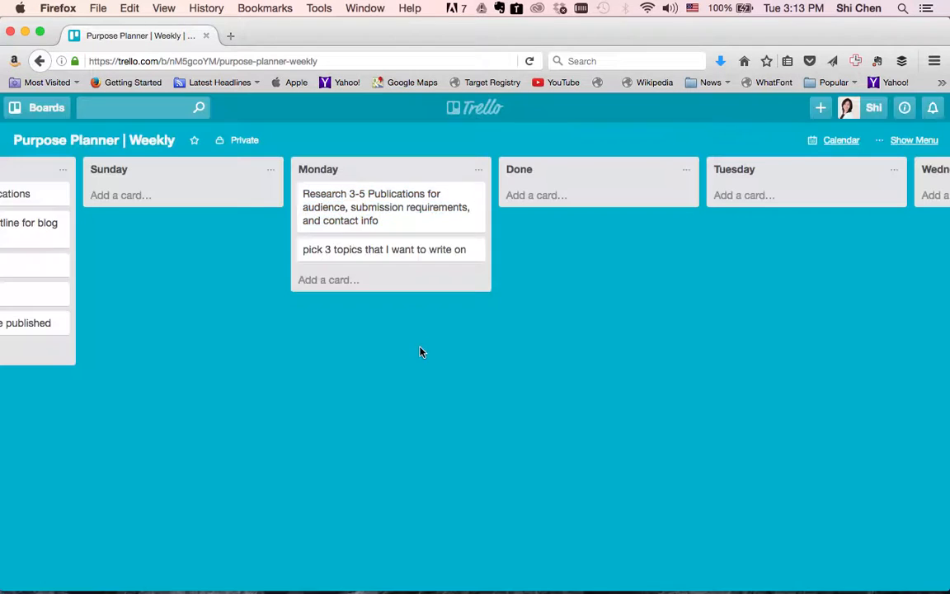
left_click(409, 219)
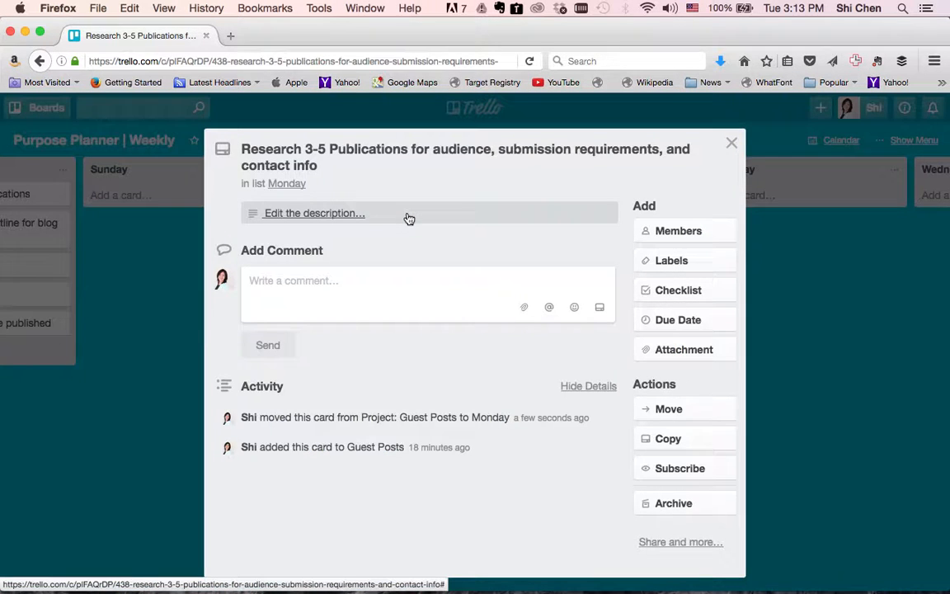
Save a description line 'The Weil Studio Contact:' followed by the contact person's name.
left_click(403, 218)
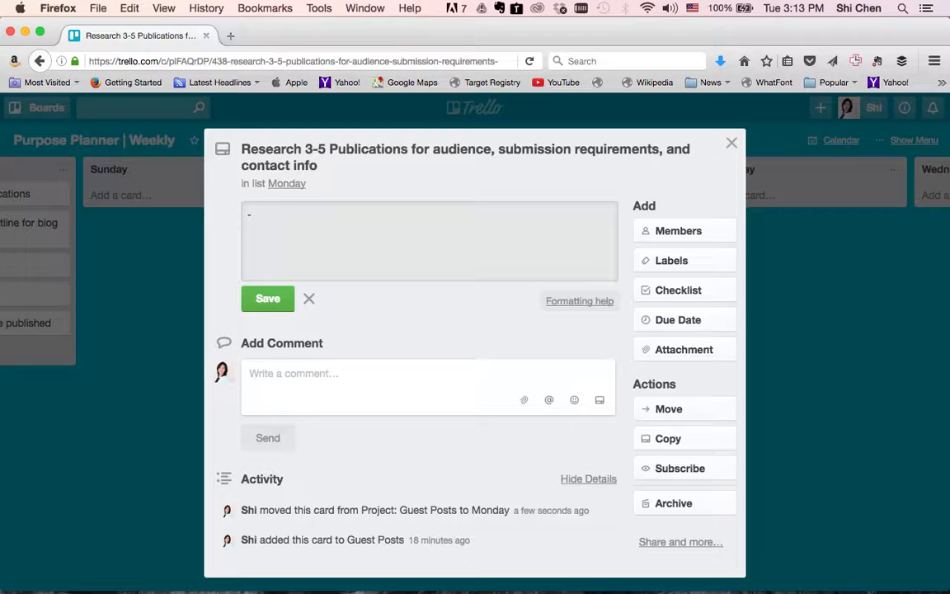
type("The Wei")
type("l Studio Conta")
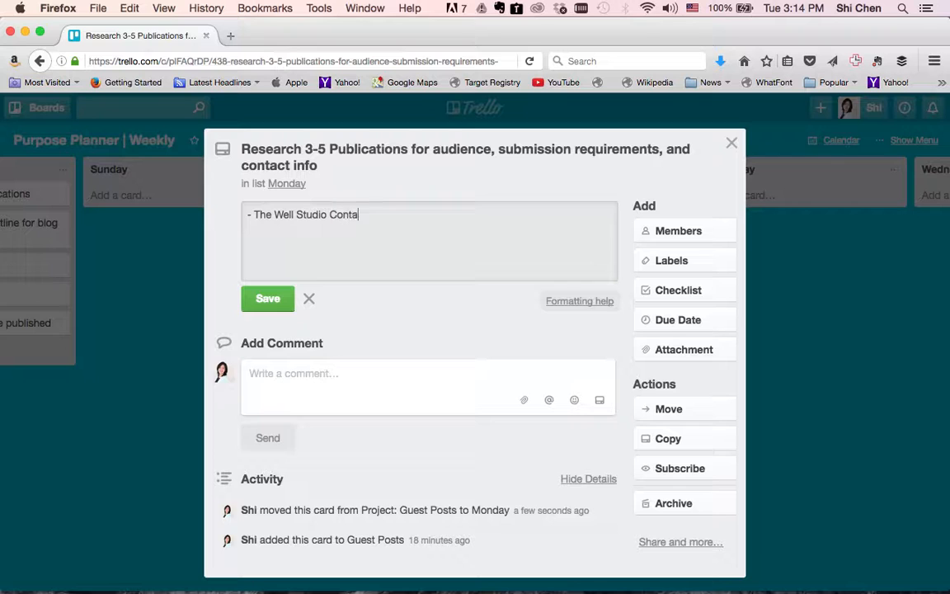
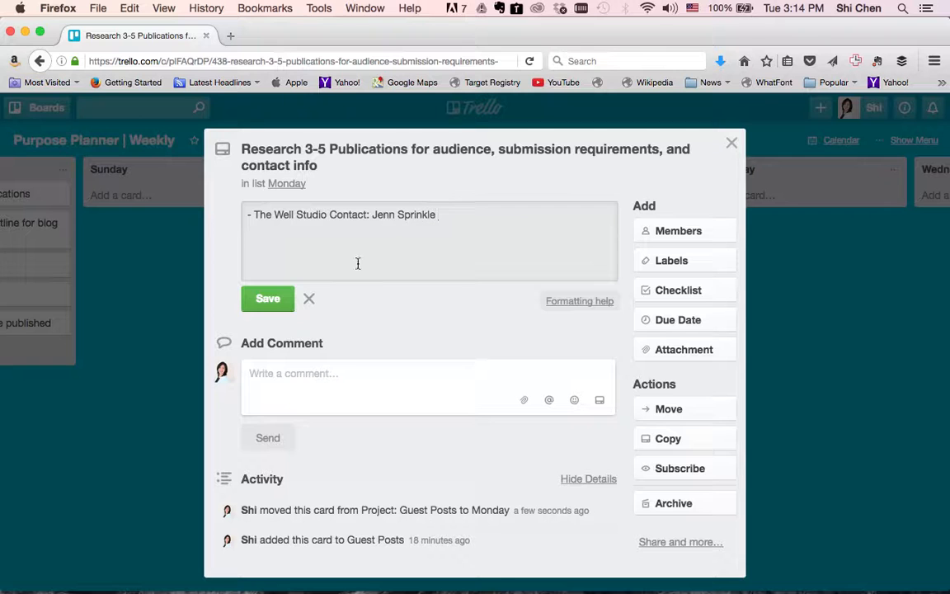
left_click(267, 302)
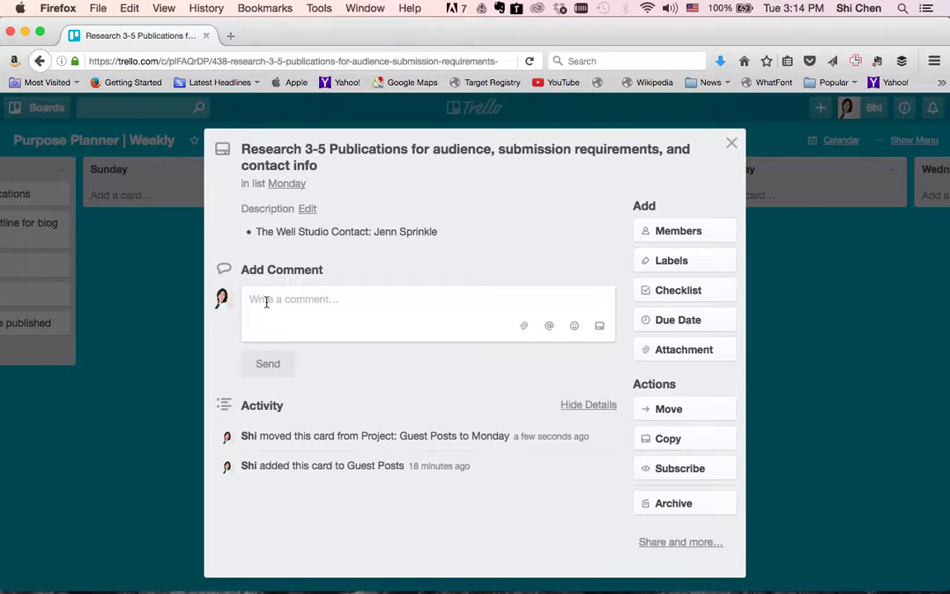
Tag the research card with the Blog / Social label.
left_click(675, 231)
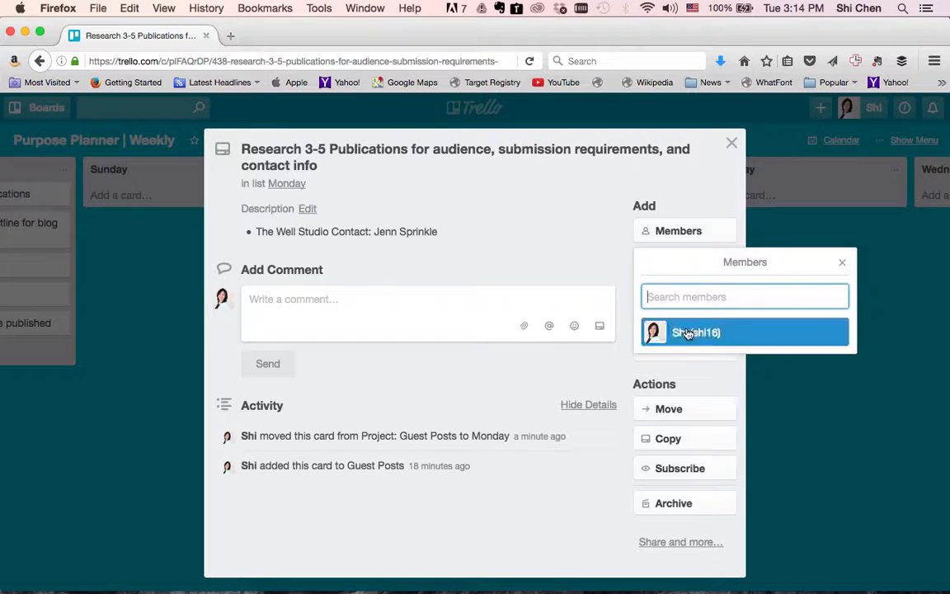
left_click(845, 265)
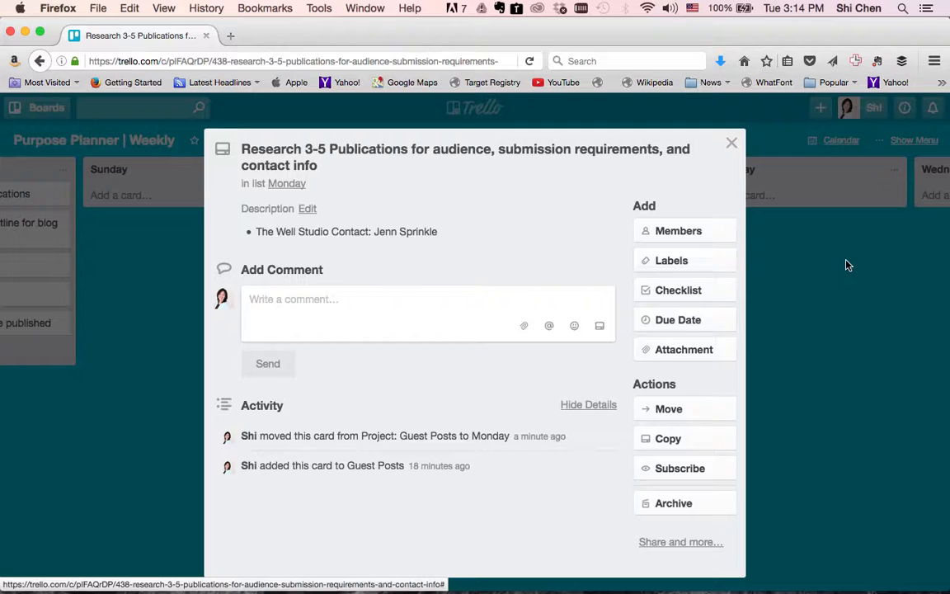
left_click(708, 259)
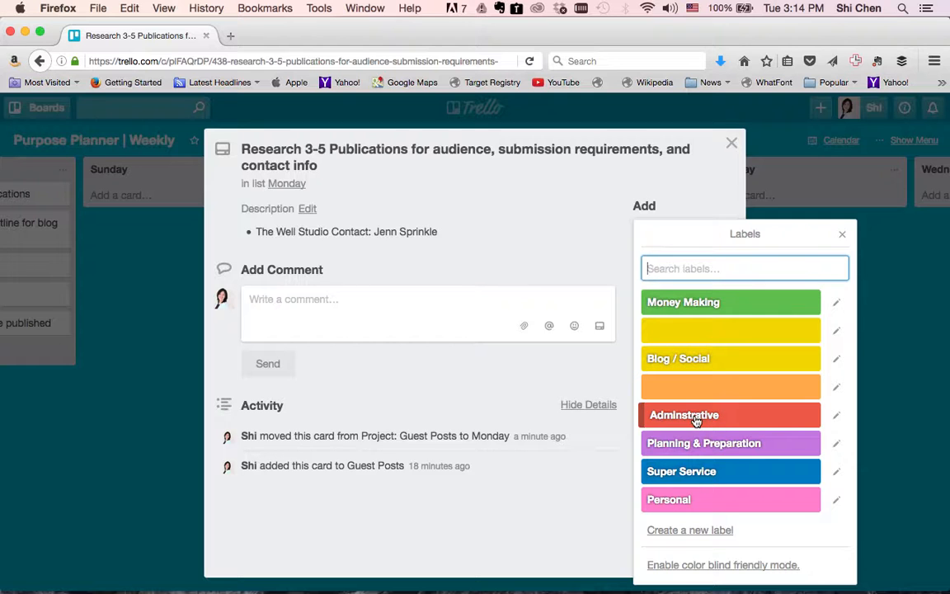
left_click(674, 359)
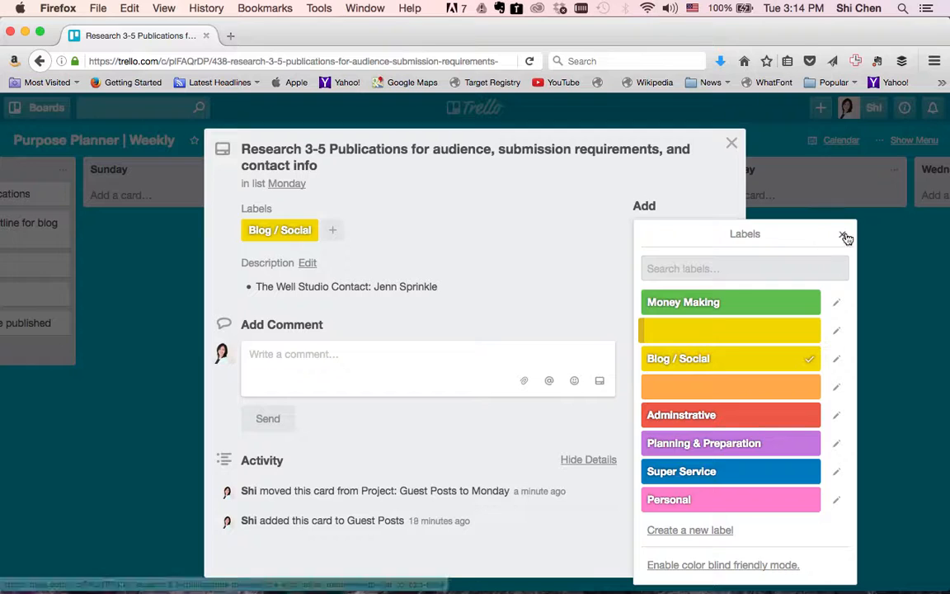
left_click(844, 237)
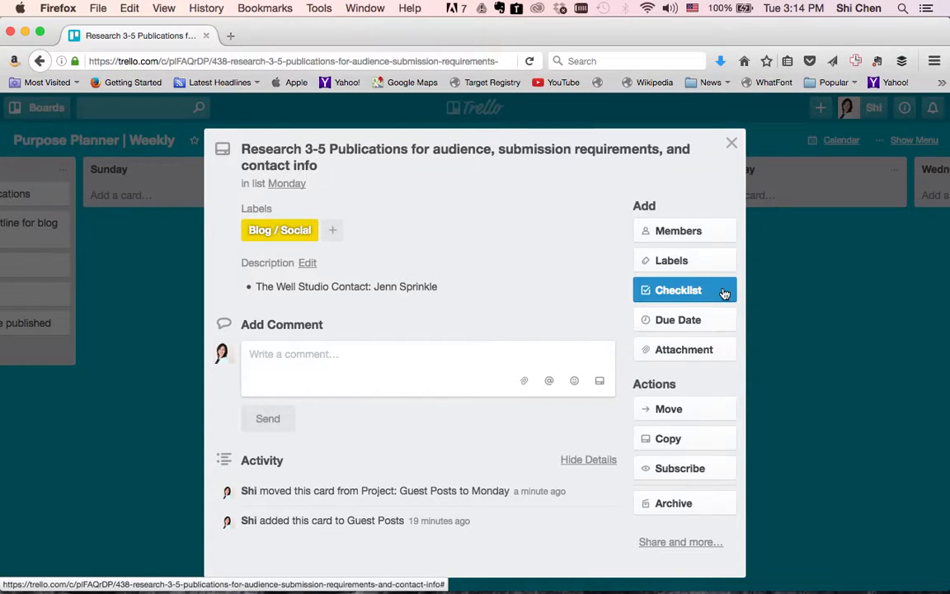
Give the card a due date of Oct 28 at 12:00 PM.
left_click(723, 290)
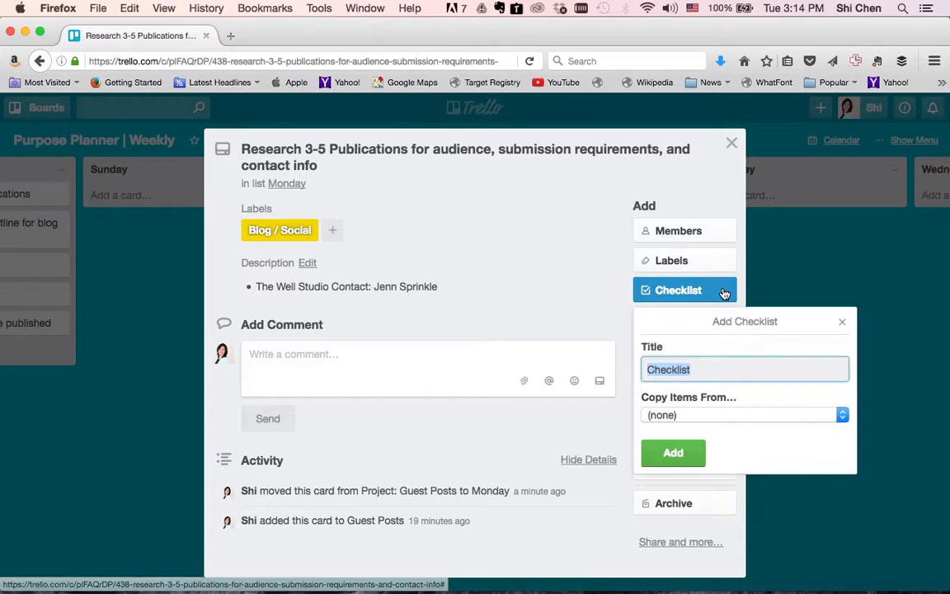
left_click(842, 322)
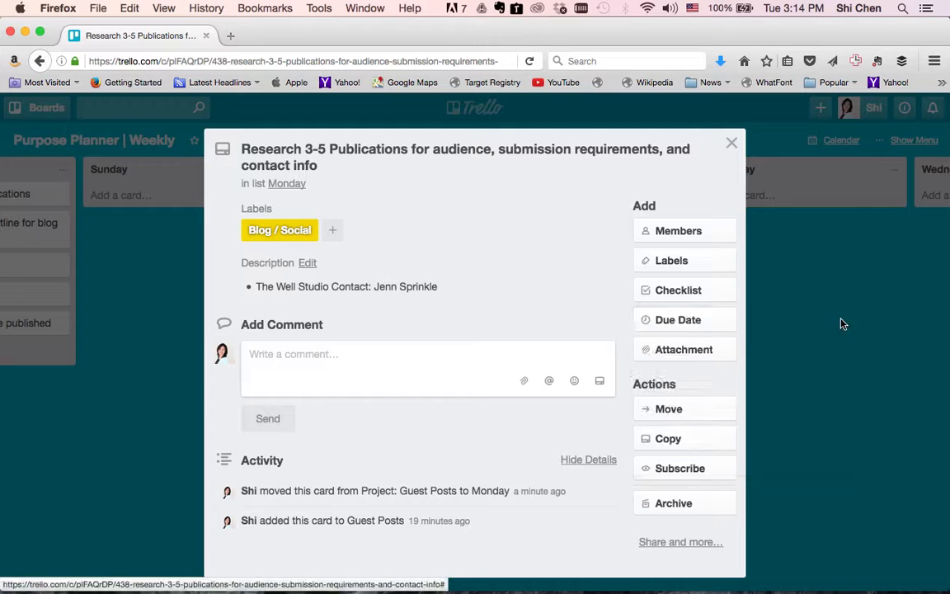
left_click(713, 321)
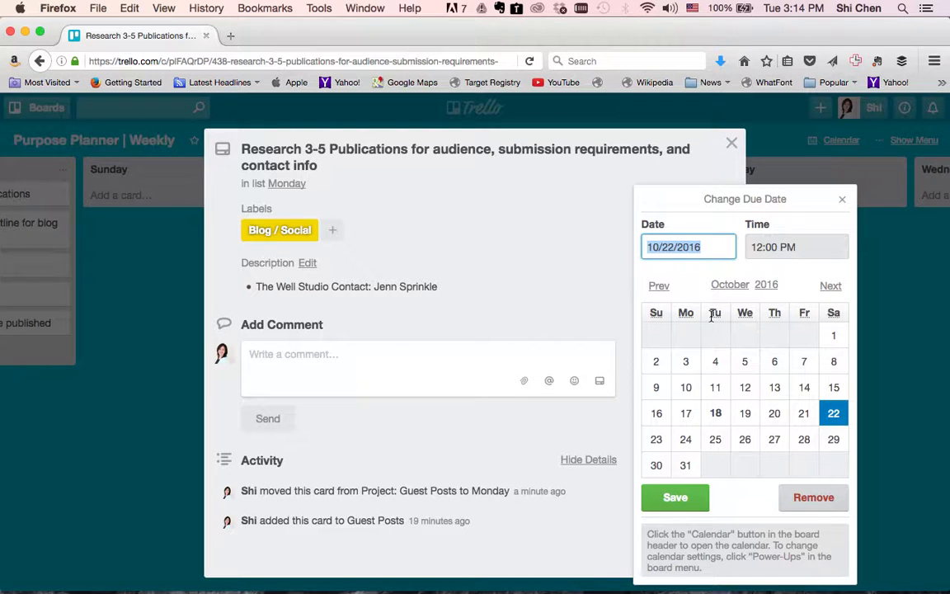
left_click(805, 441)
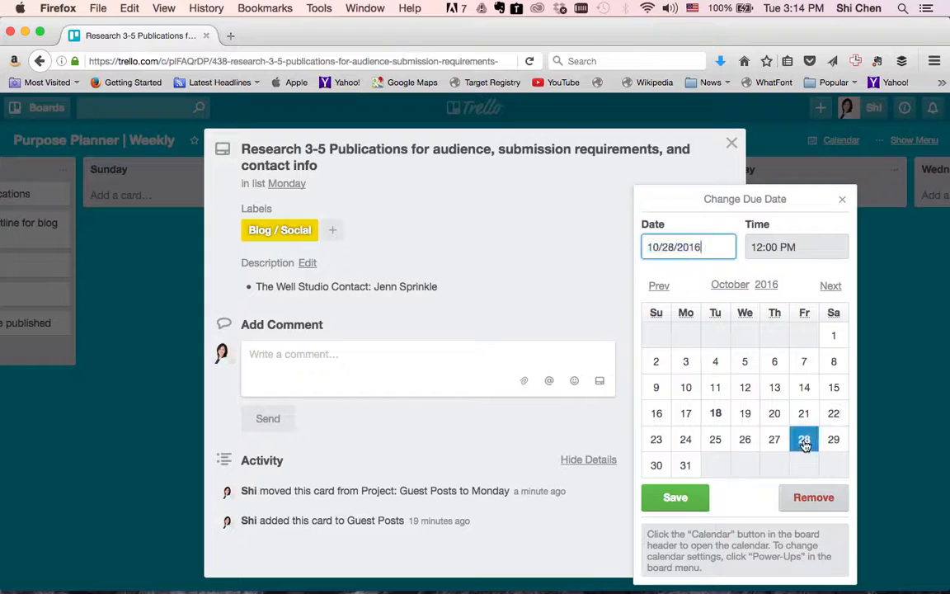
left_click(672, 499)
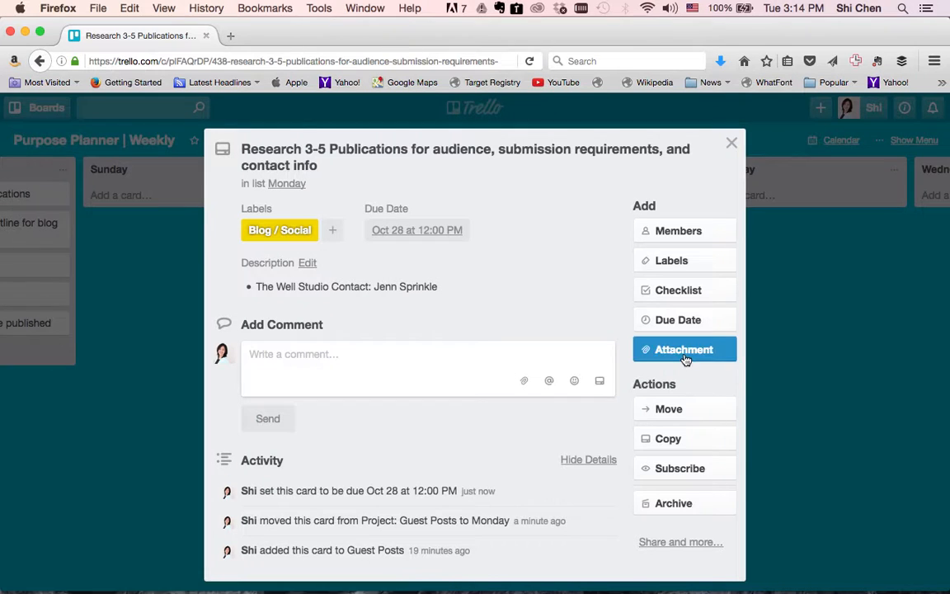
left_click(685, 360)
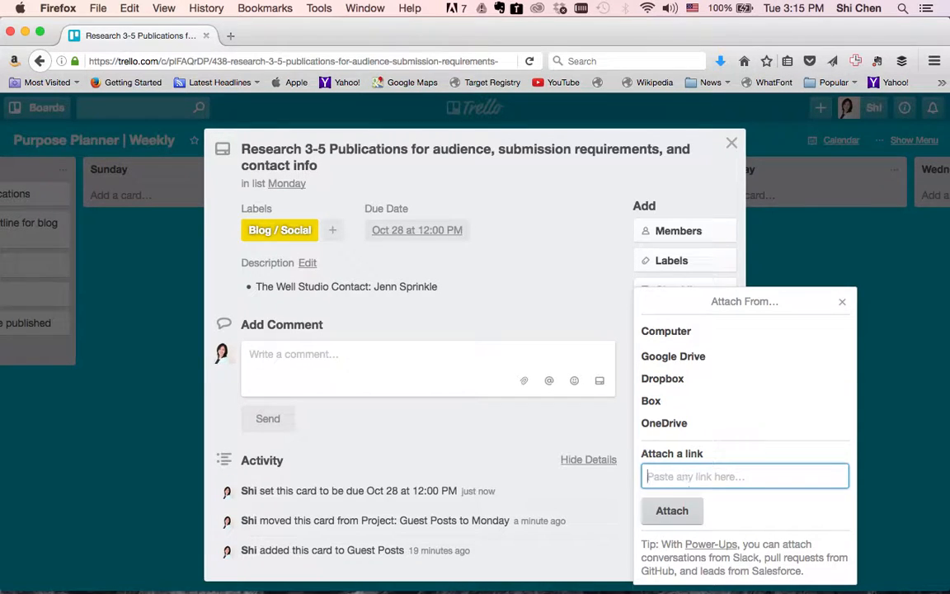
type("http://thew")
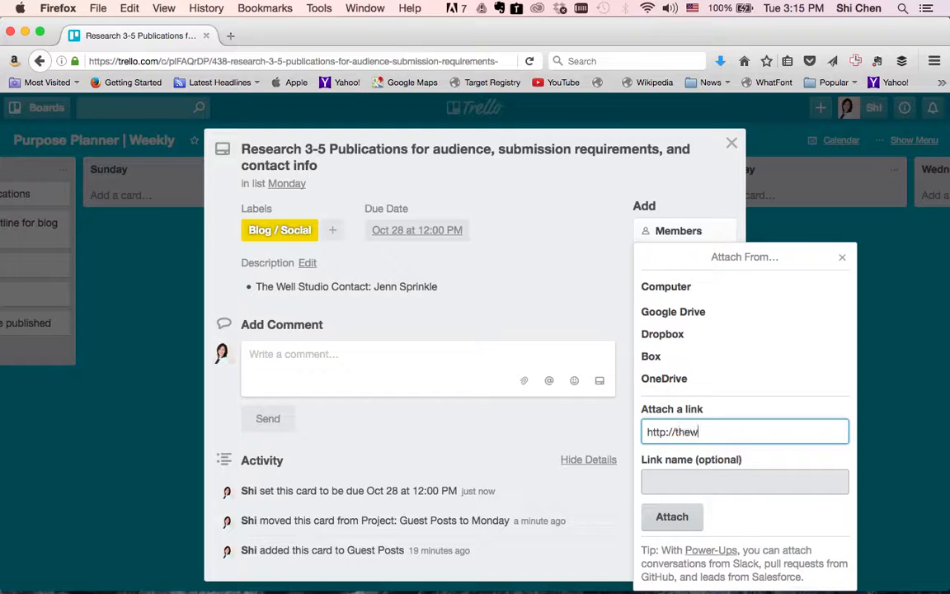
type("ellstudio.com")
left_click(672, 517)
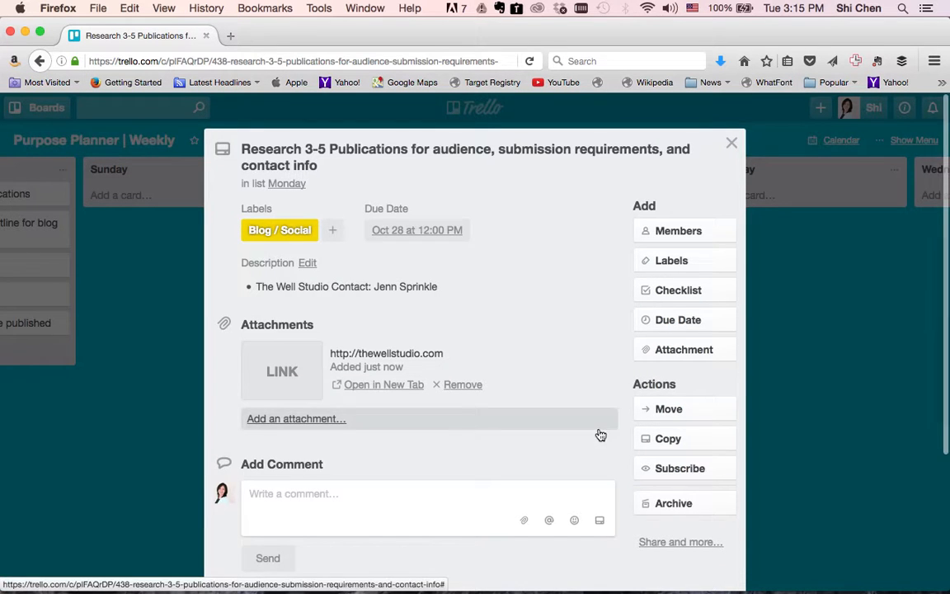
scroll(601, 436, "down", 1)
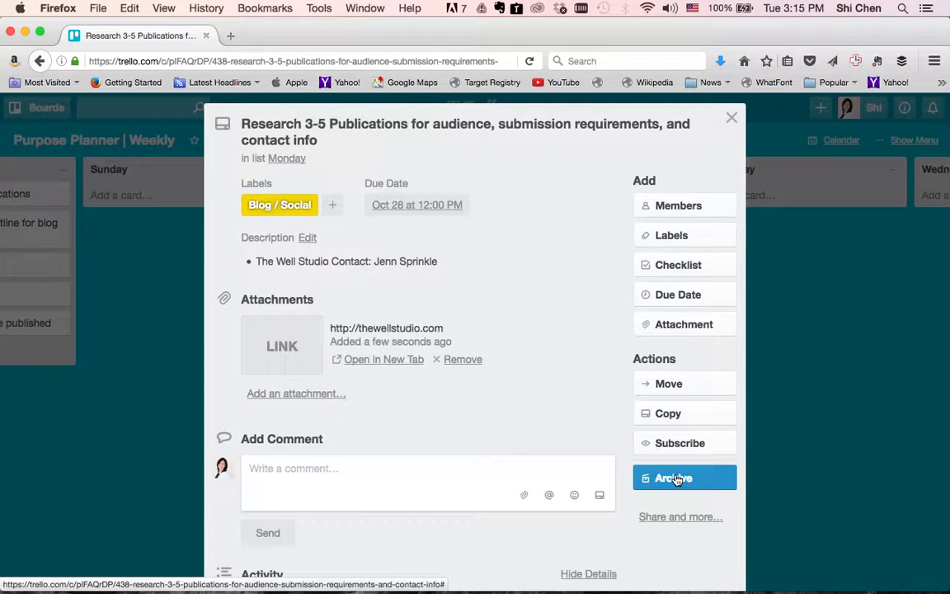
Close the card and move the Research and 'pick 3 topics' cards from Monday into Done.
left_click(731, 121)
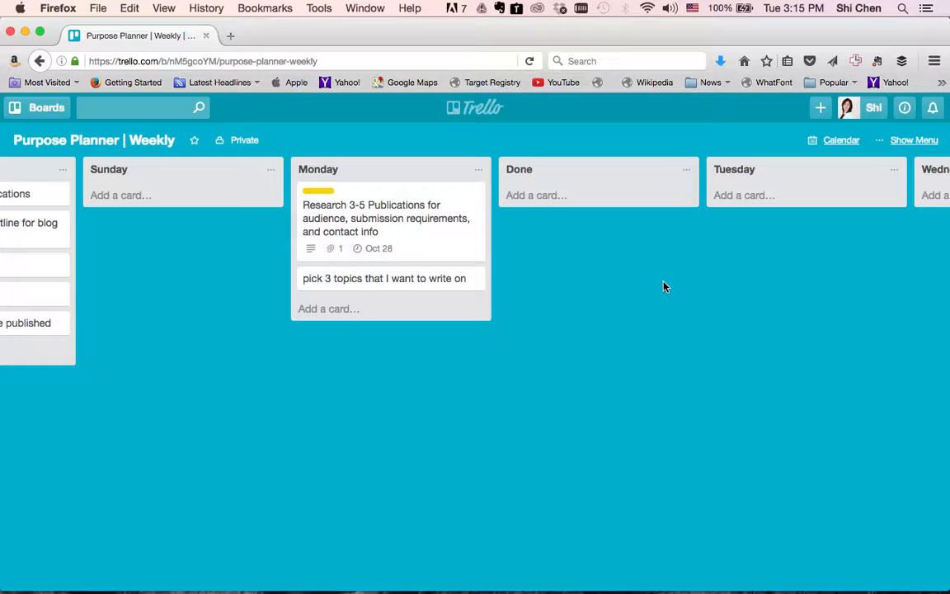
scroll(666, 286, "right", 3)
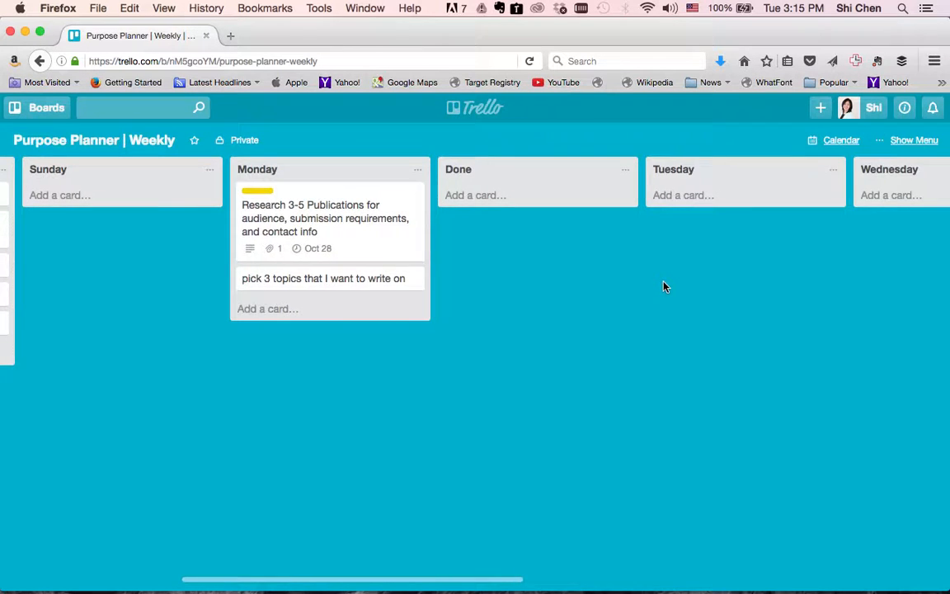
scroll(666, 286, "left", 2)
scroll(666, 286, "left", 2)
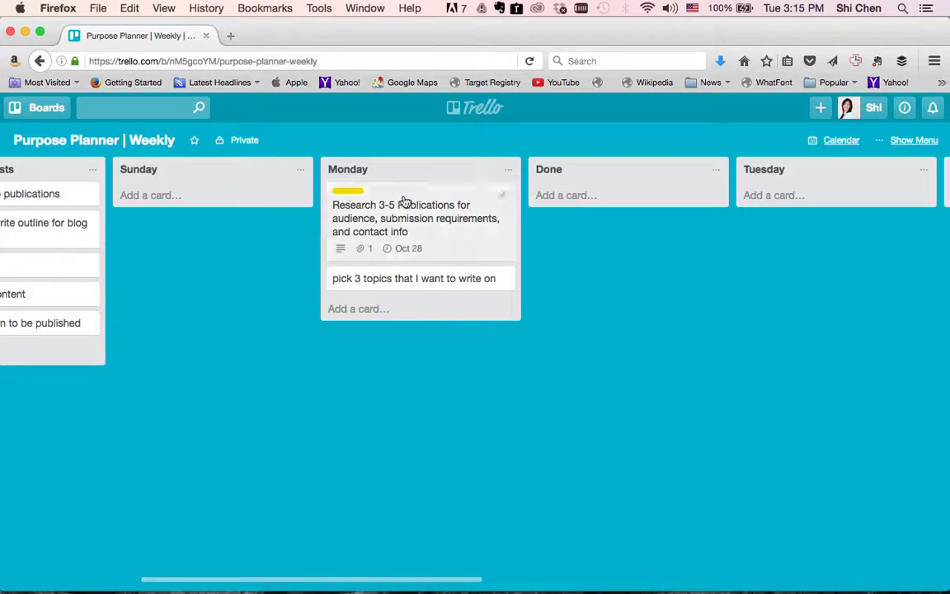
scroll(405, 202, "left", 1)
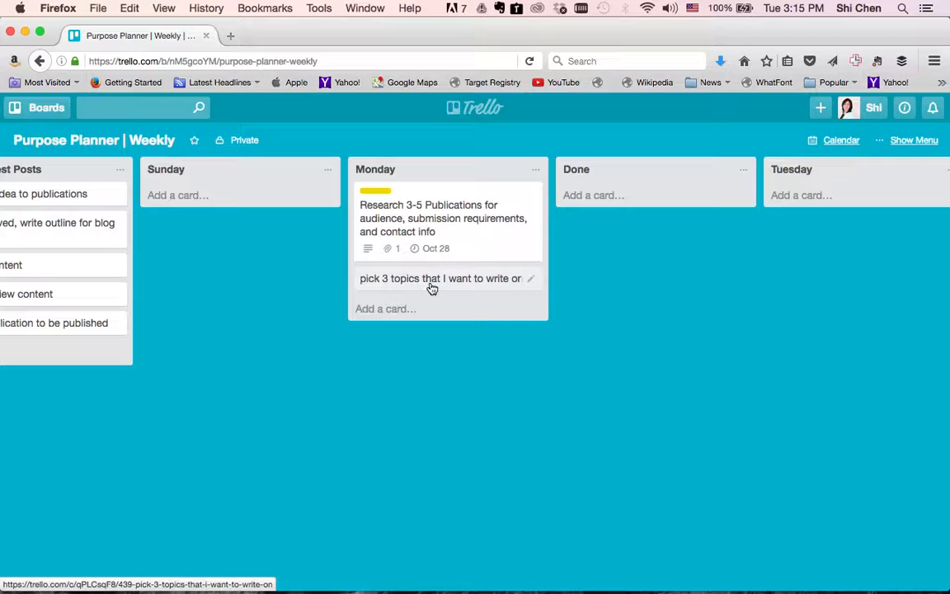
scroll(447, 334, "right", 3)
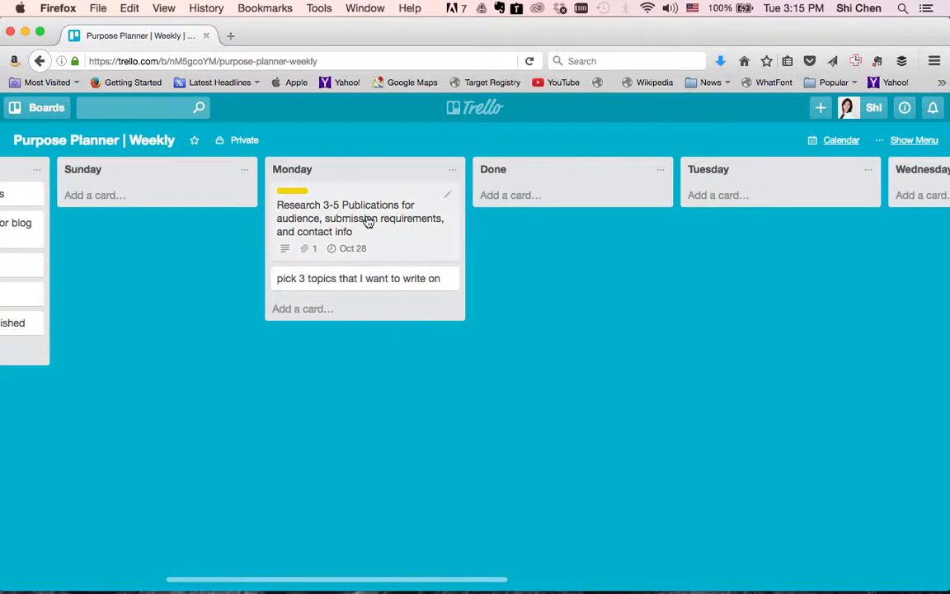
left_click_drag(369, 221, 561, 198)
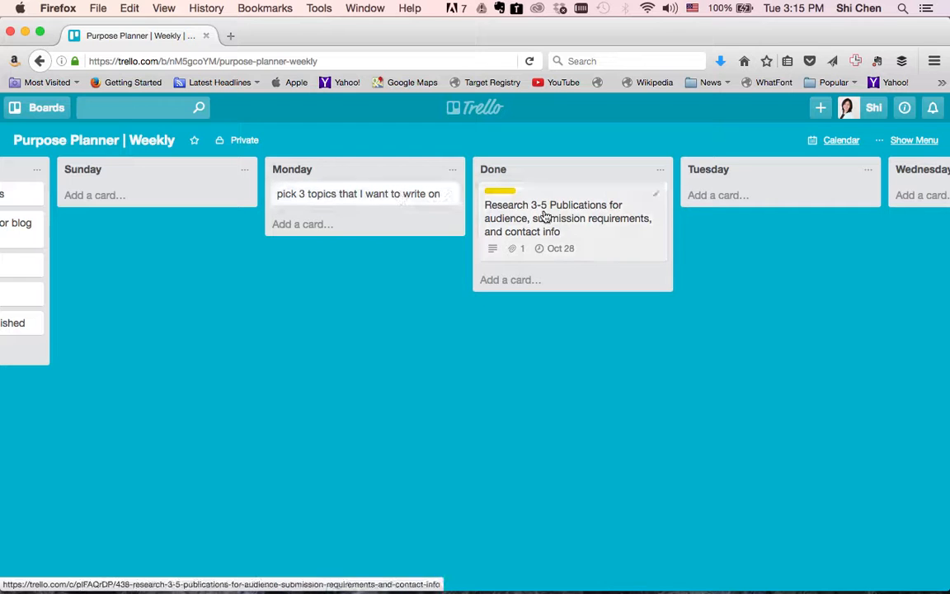
left_click_drag(398, 203, 596, 281)
Archive all cards in the Done list.
left_click(661, 169)
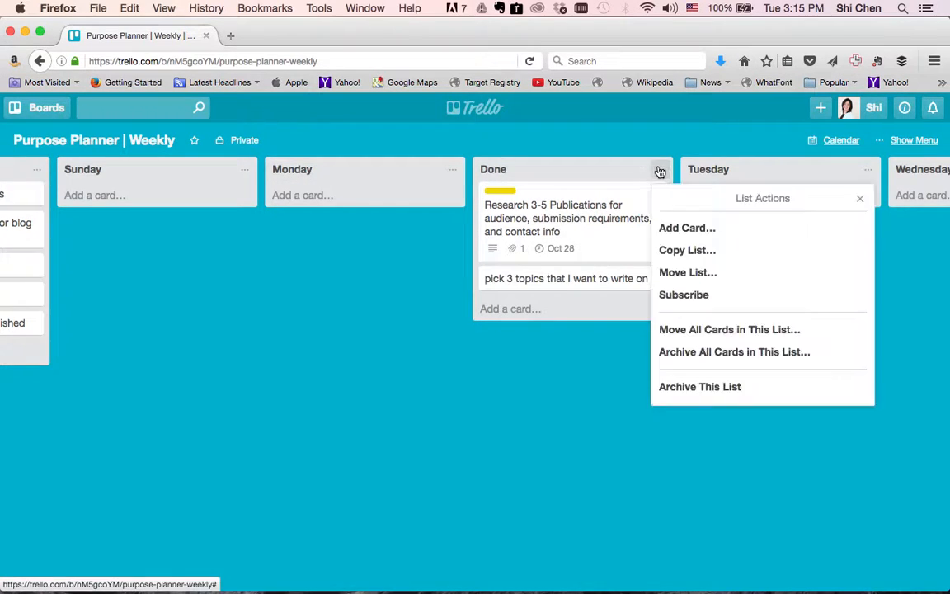
left_click(671, 352)
left_click(683, 295)
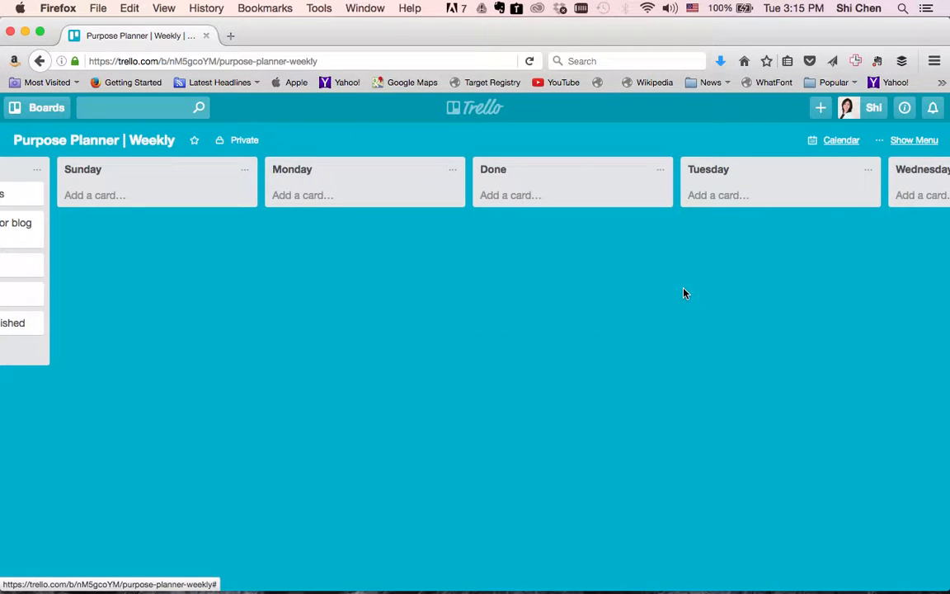
Add a 'Coaching Sessions' card to both the Monday and Thursday lists.
scroll(684, 296, "right", 5)
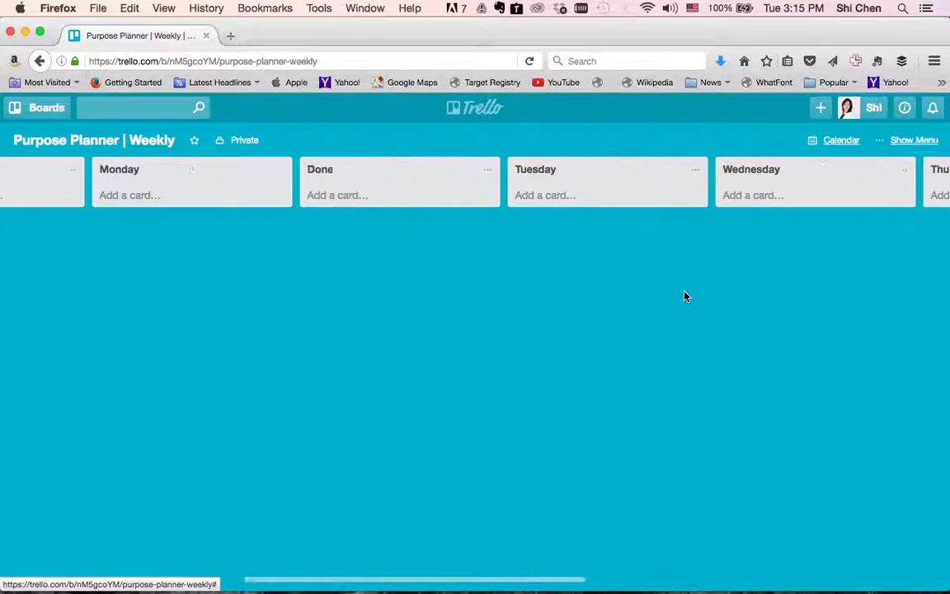
scroll(684, 296, "right", 3)
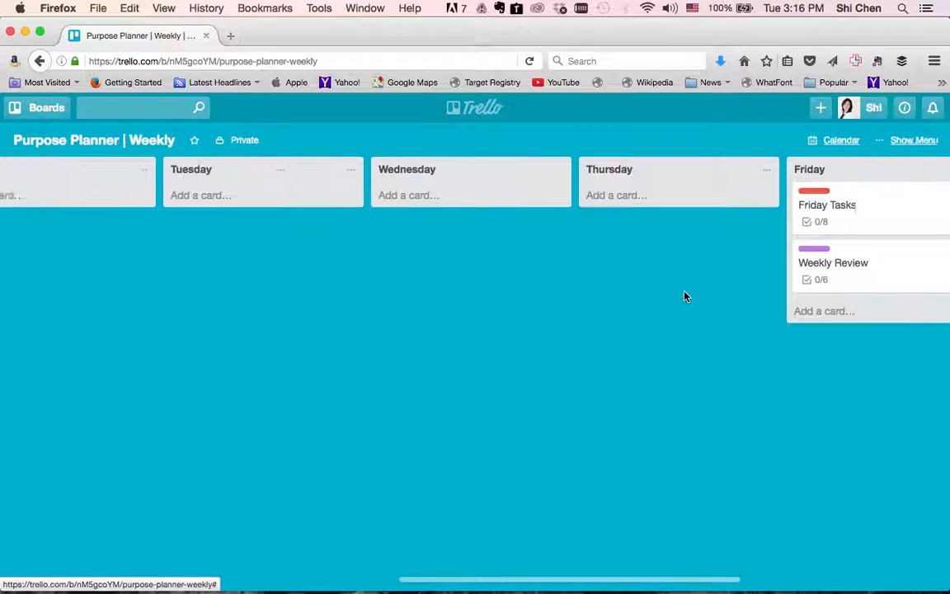
scroll(684, 296, "left", 6)
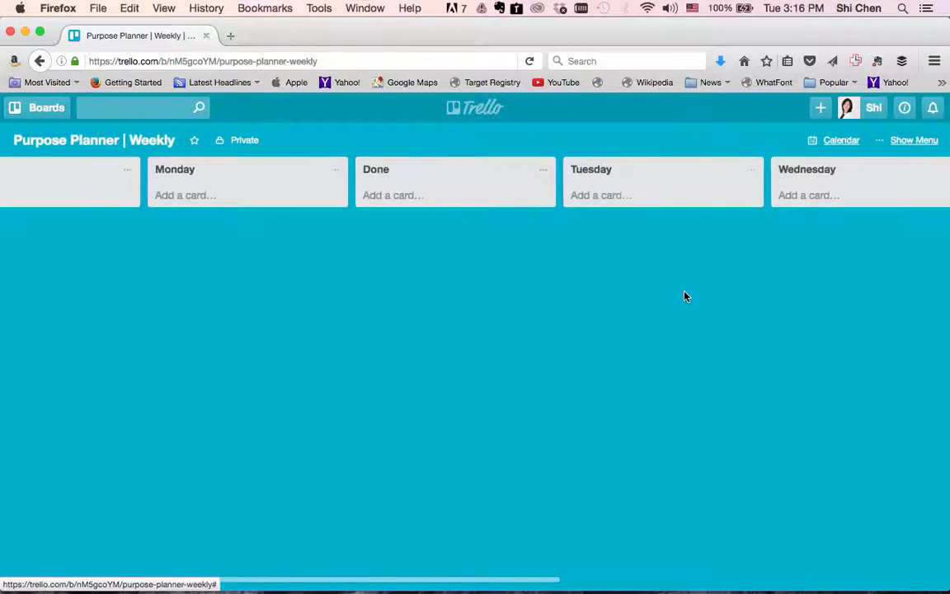
left_click(279, 197)
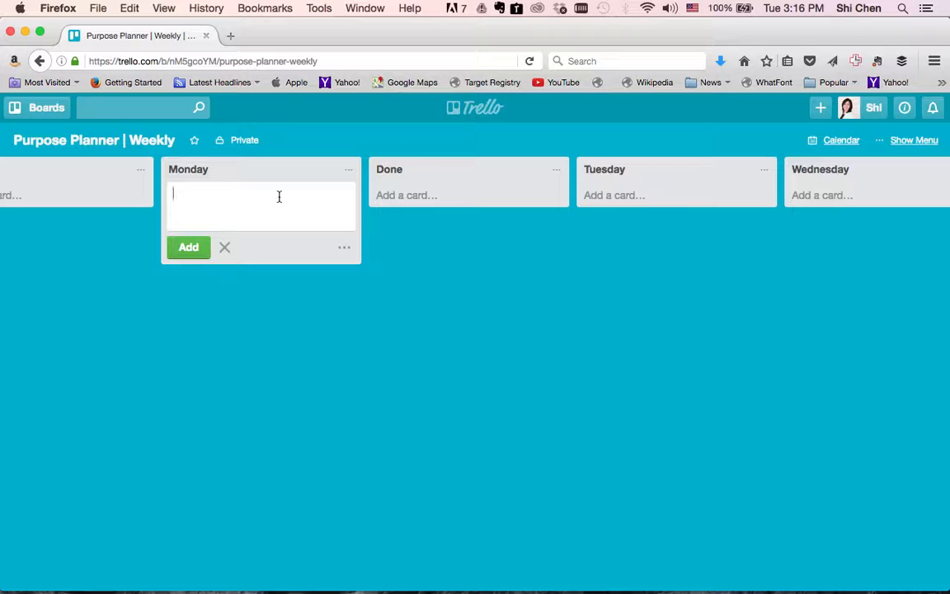
type("Coaching Sessions")
key("Return")
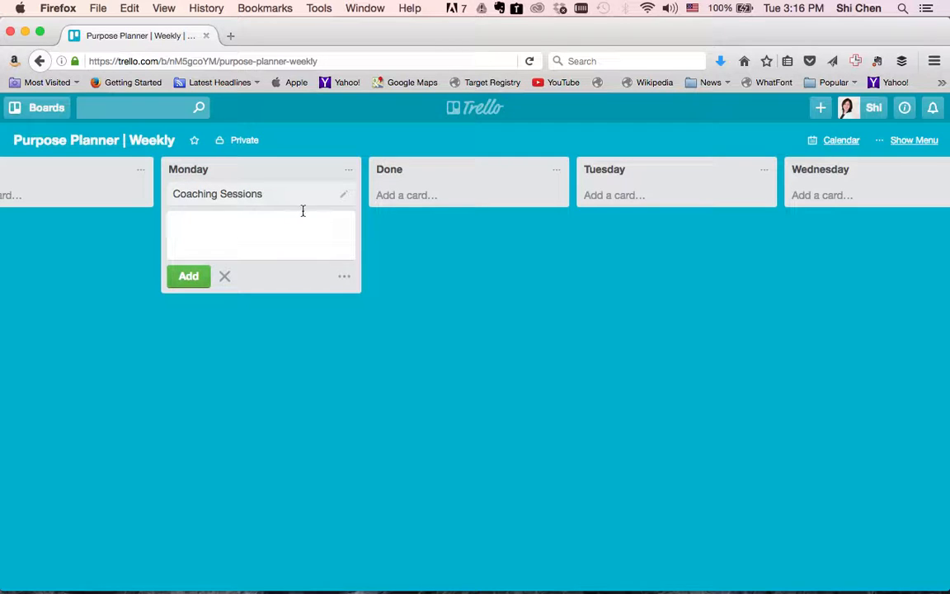
left_click(471, 318)
scroll(758, 275, "right", 2)
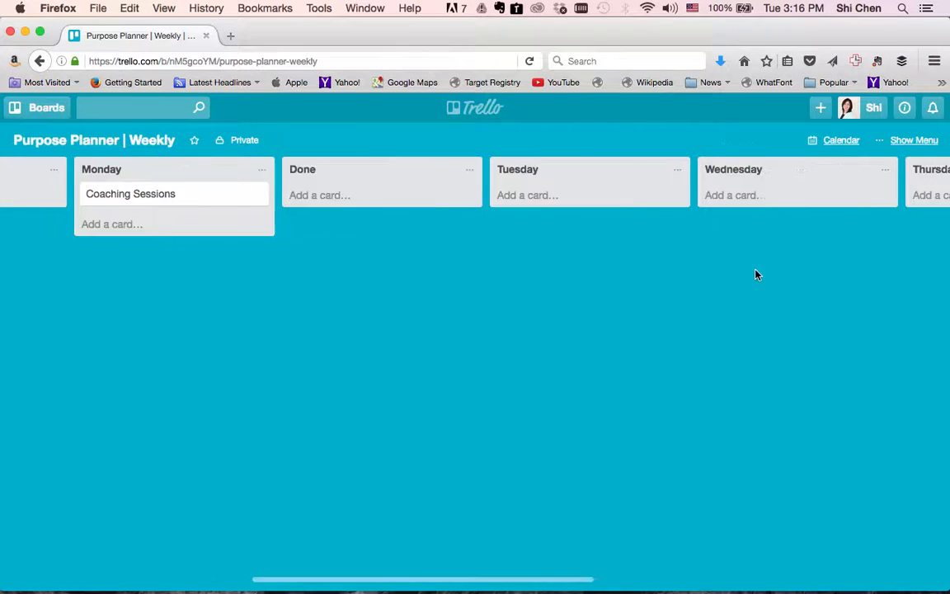
scroll(757, 275, "right", 3)
left_click(851, 190)
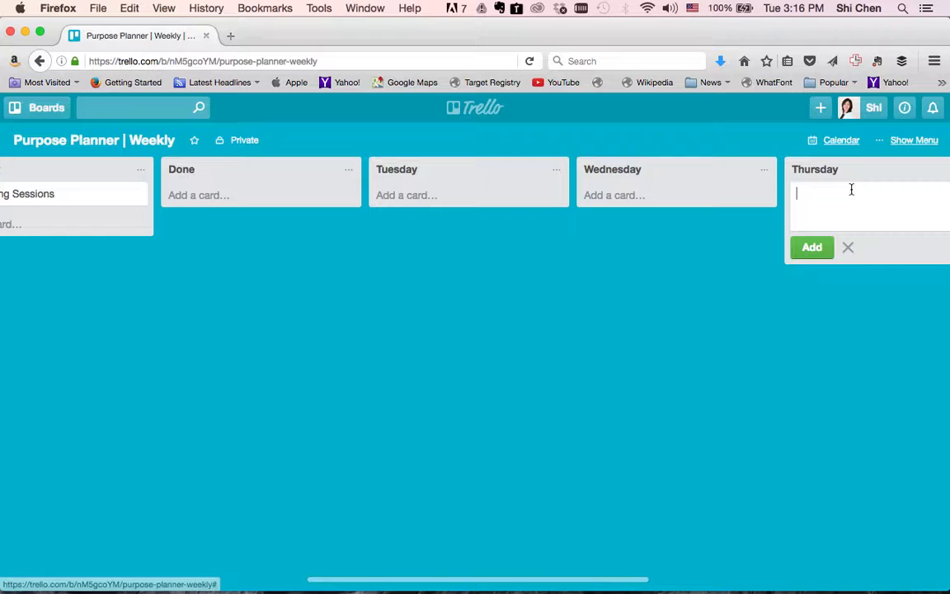
type("Coaching Sessions")
key("Return")
left_click(509, 211)
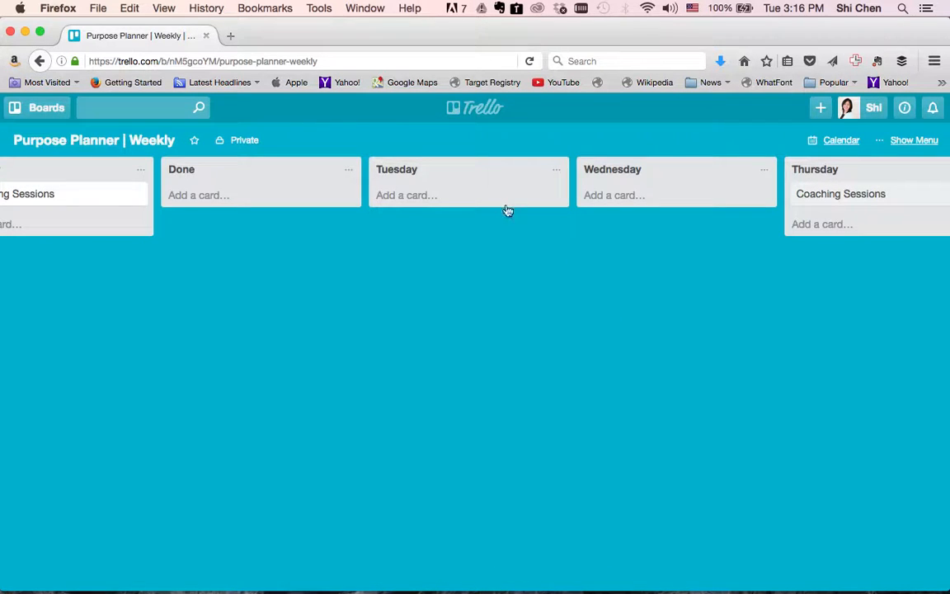
Add a 'Projects' card to the Tuesday list.
left_click(497, 197)
type("Project")
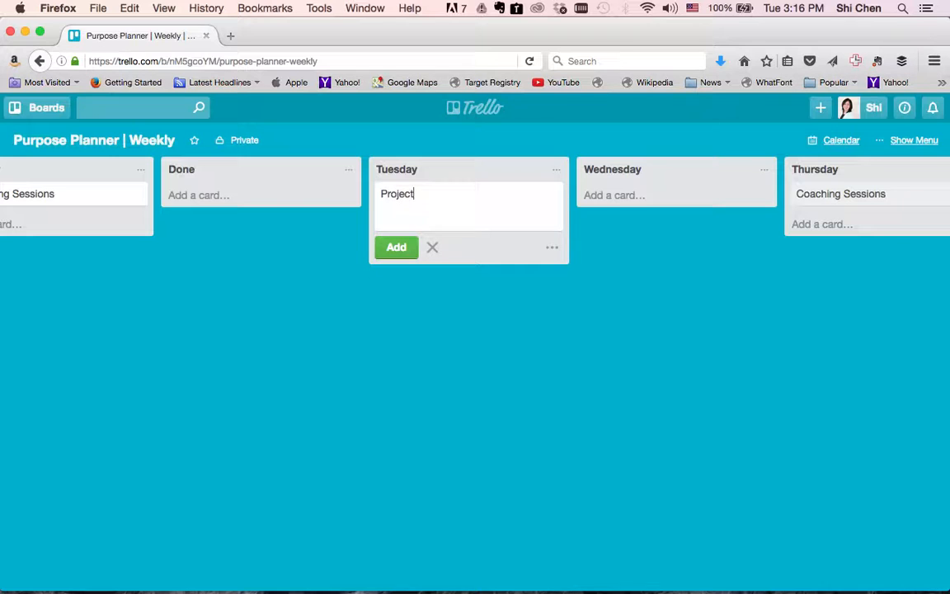
type(" M")
key("BackSpace")
type("s")
key("Return")
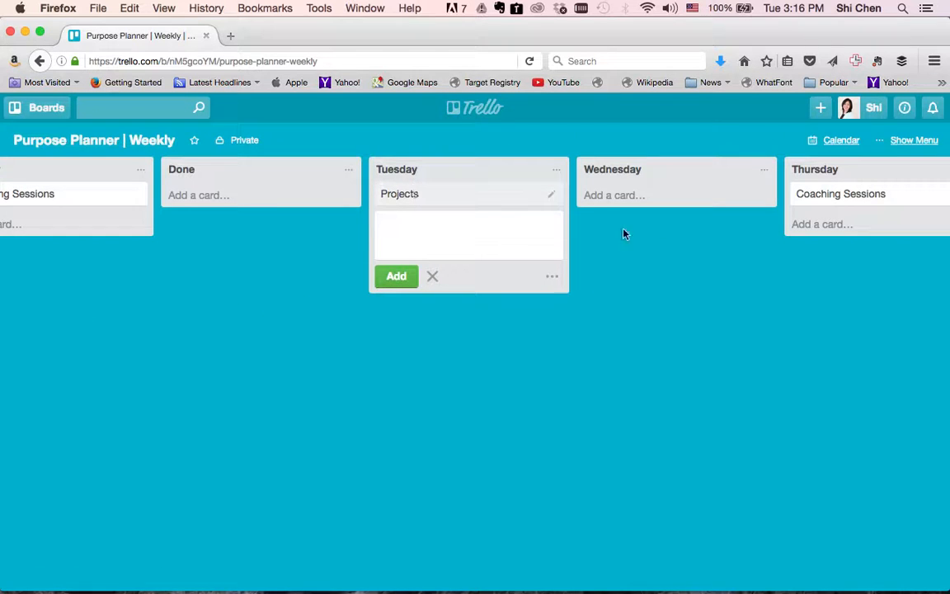
left_click(702, 280)
scroll(702, 279, "right", 5)
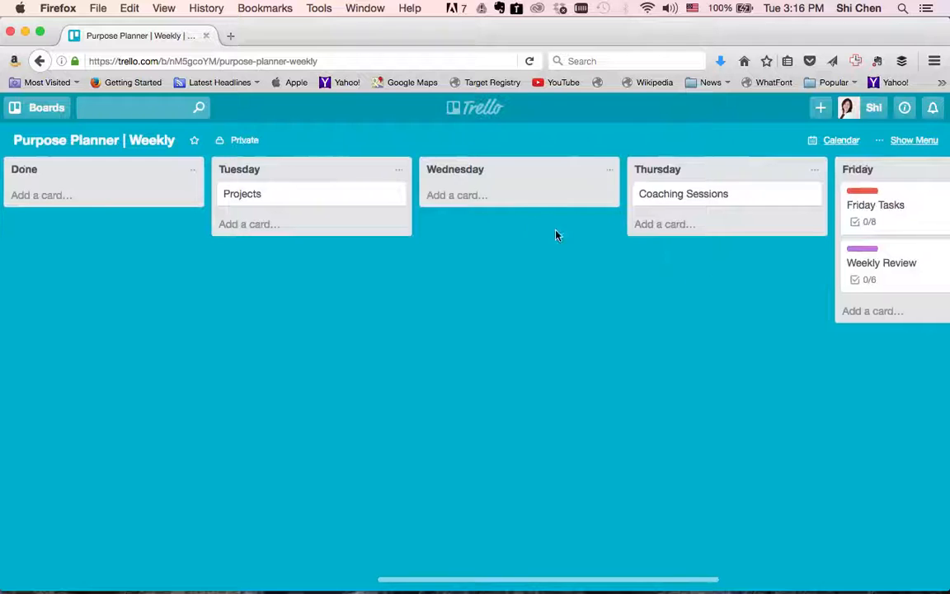
Add an 'Education & Training' card to the Wednesday list.
left_click(503, 198)
type("Educa")
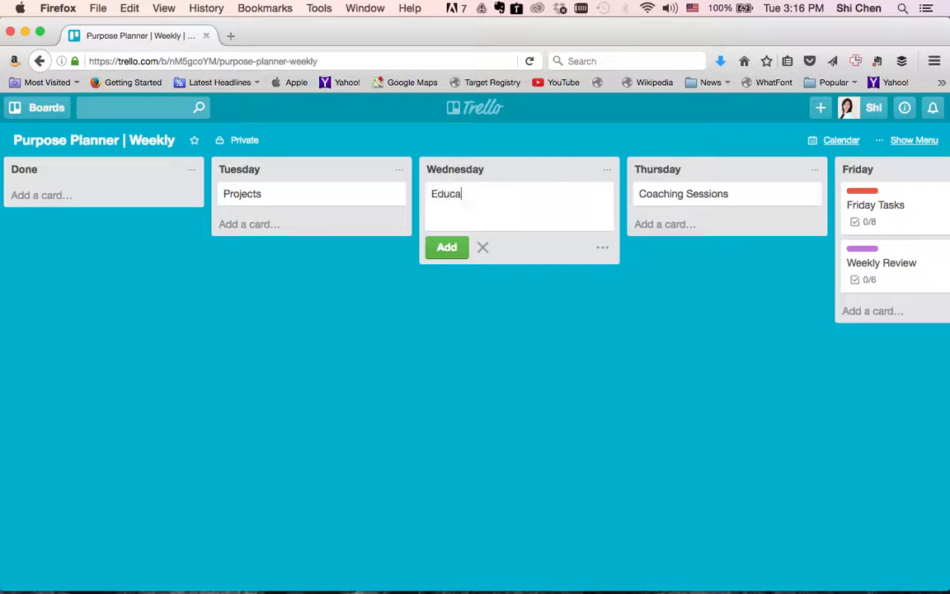
type("tion & Training")
key("Return")
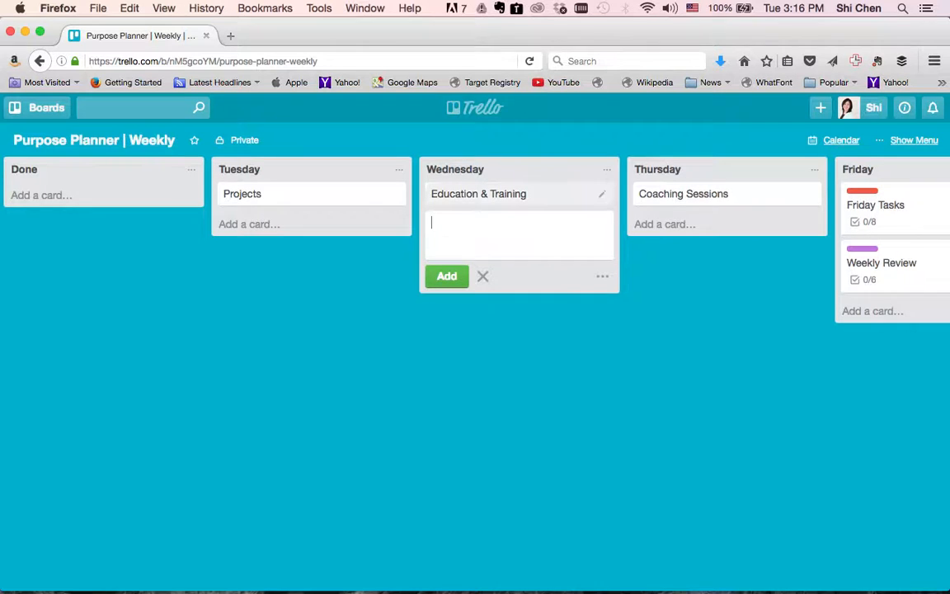
left_click(495, 381)
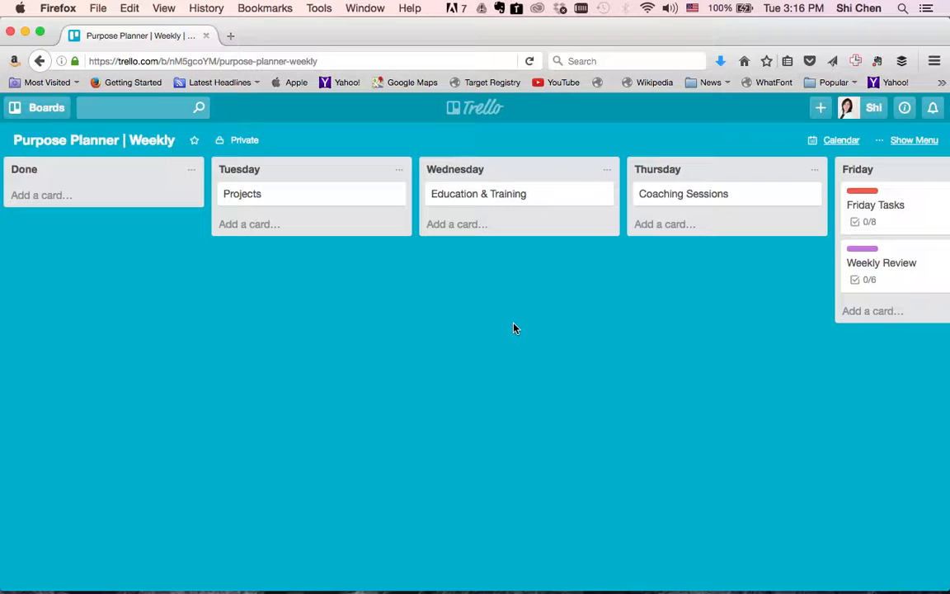
Add a 'Content Creation & Connections' card to Friday and drag it to the top.
scroll(515, 328, "right", 5)
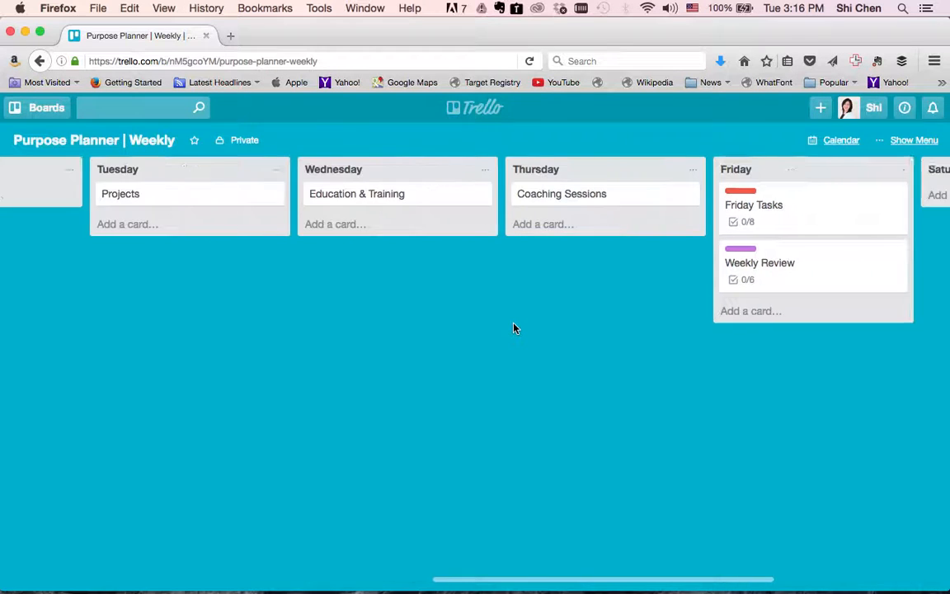
left_click(643, 313)
type("Co")
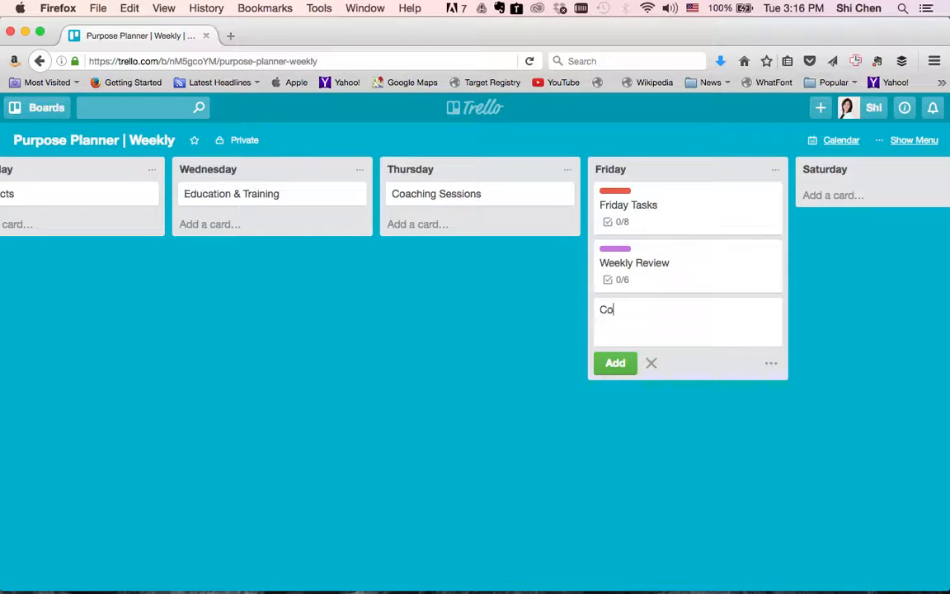
type("ntent Creation & Connections")
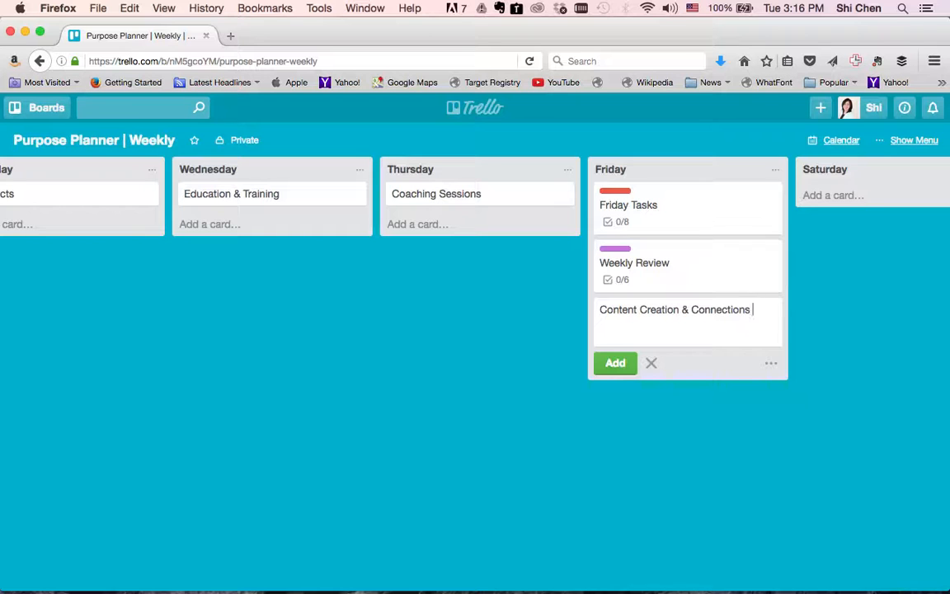
key("Return")
left_click(528, 363)
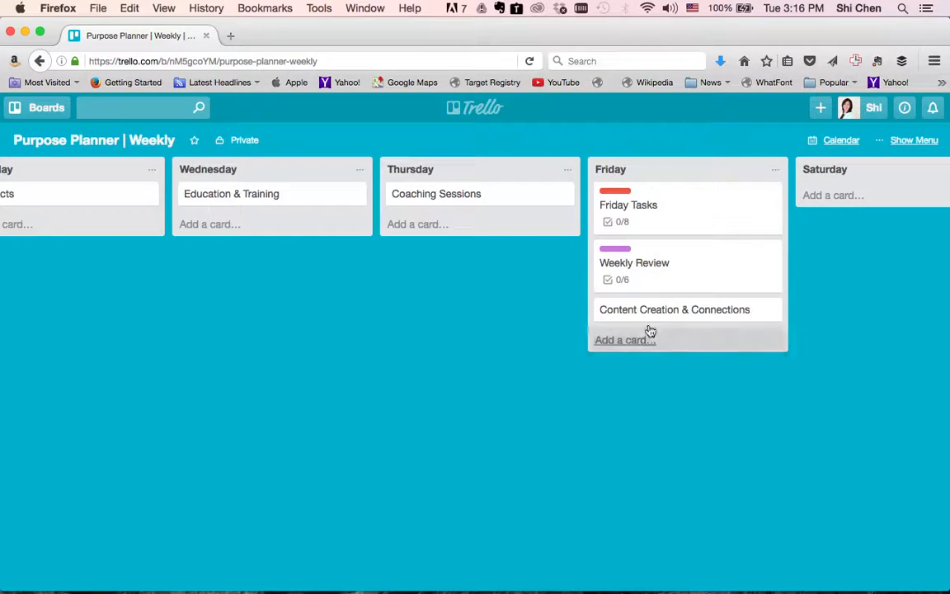
scroll(383, 422, "left", 5)
scroll(384, 422, "right", 5)
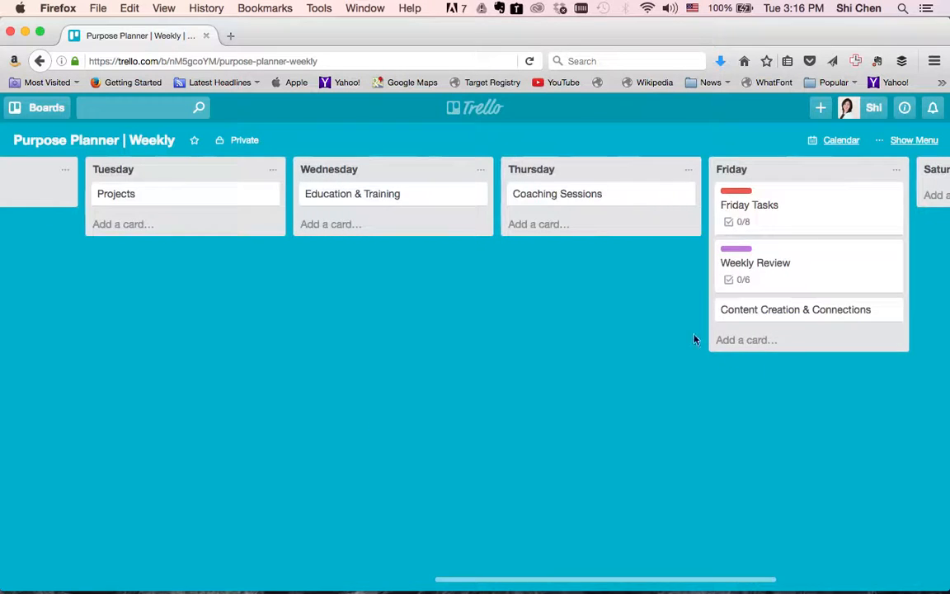
left_click_drag(747, 308, 743, 178)
left_click_drag(745, 188, 745, 189)
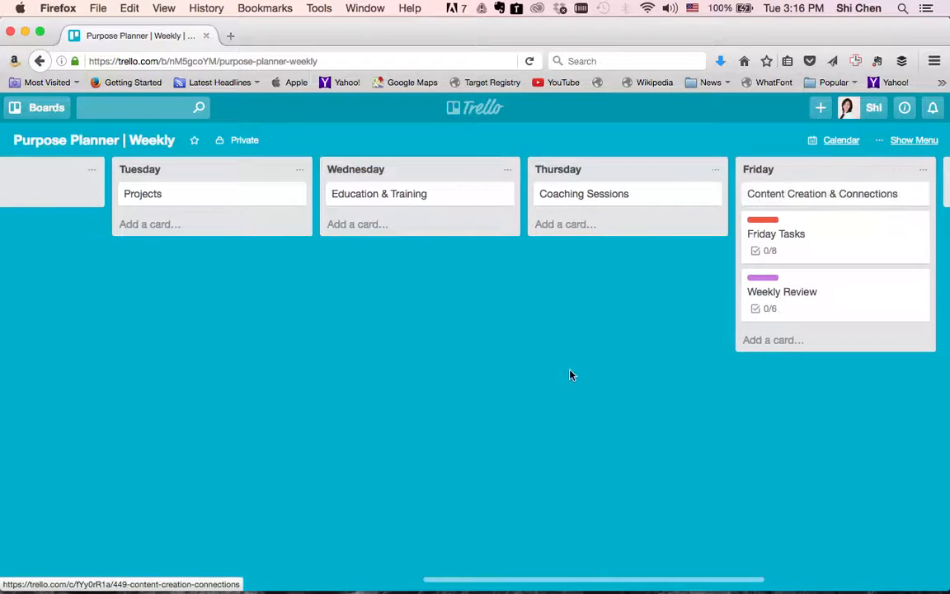
scroll(571, 375, "left", 5)
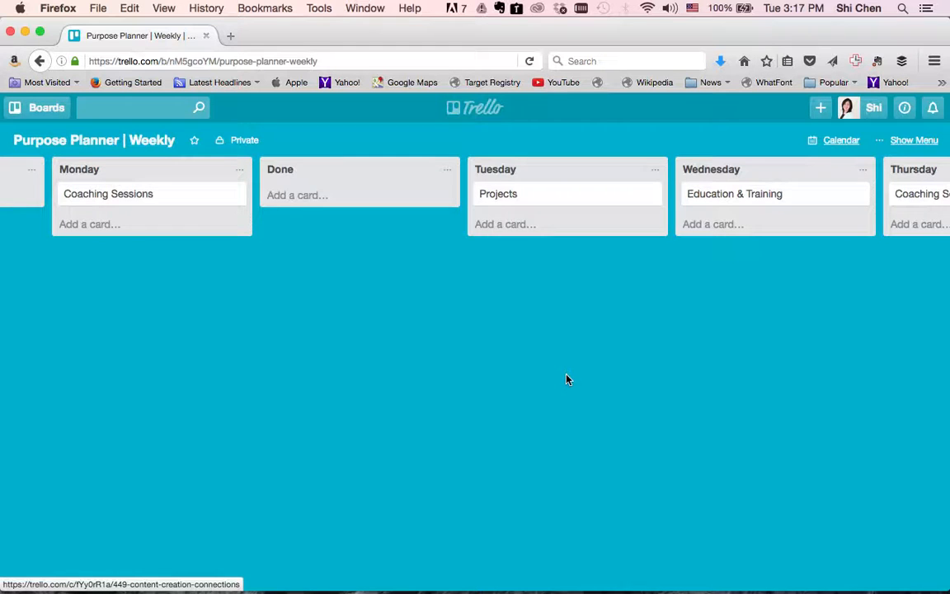
Move the Done list from after Monday to between Tuesday and Wednesday.
scroll(566, 379, "right", 4)
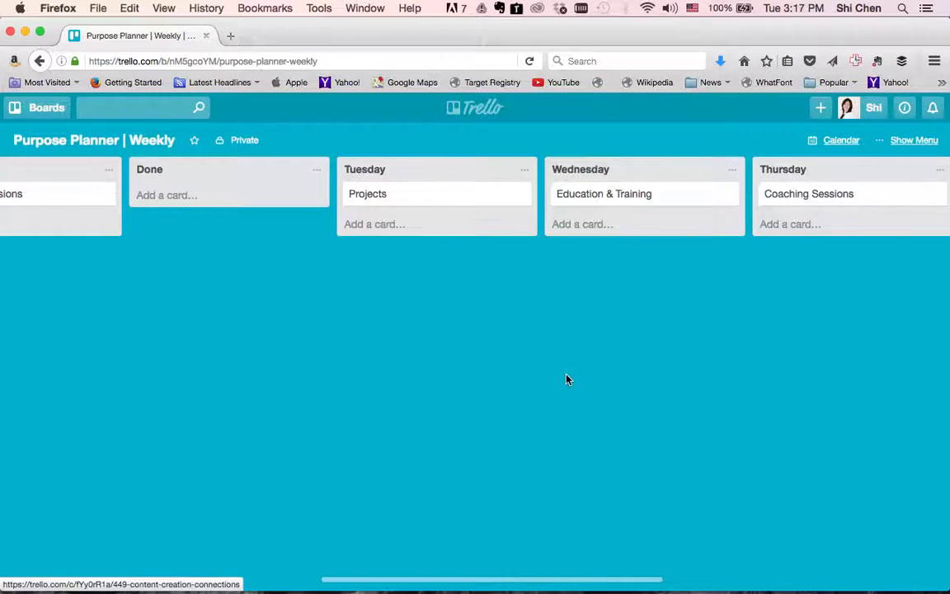
scroll(567, 380, "left", 4)
scroll(567, 380, "left", 10)
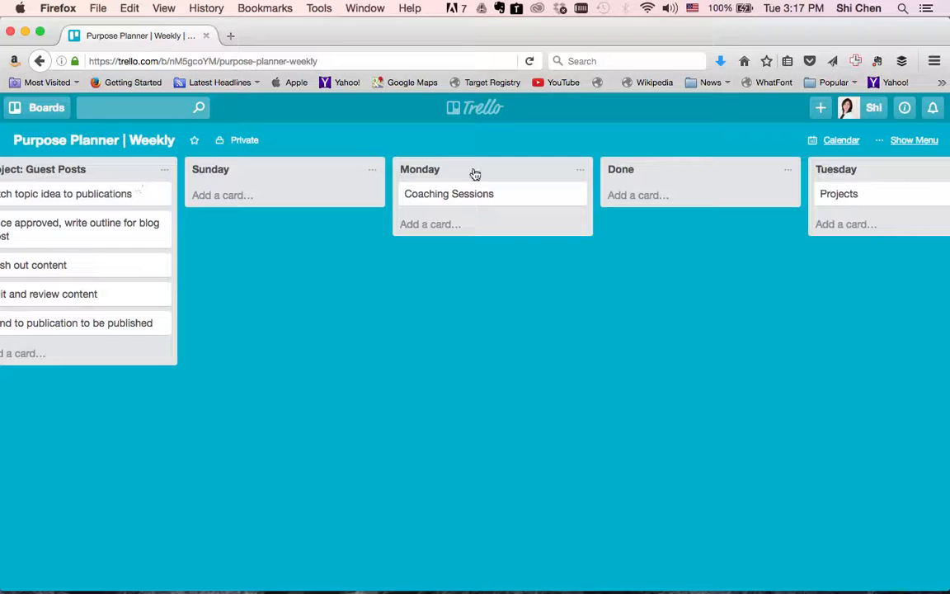
left_click_drag(664, 174, 625, 184)
Drag the pitch-topic and blog-outline guest-post cards into Tuesday, with pitch topic above outline.
scroll(350, 233, "left", 5)
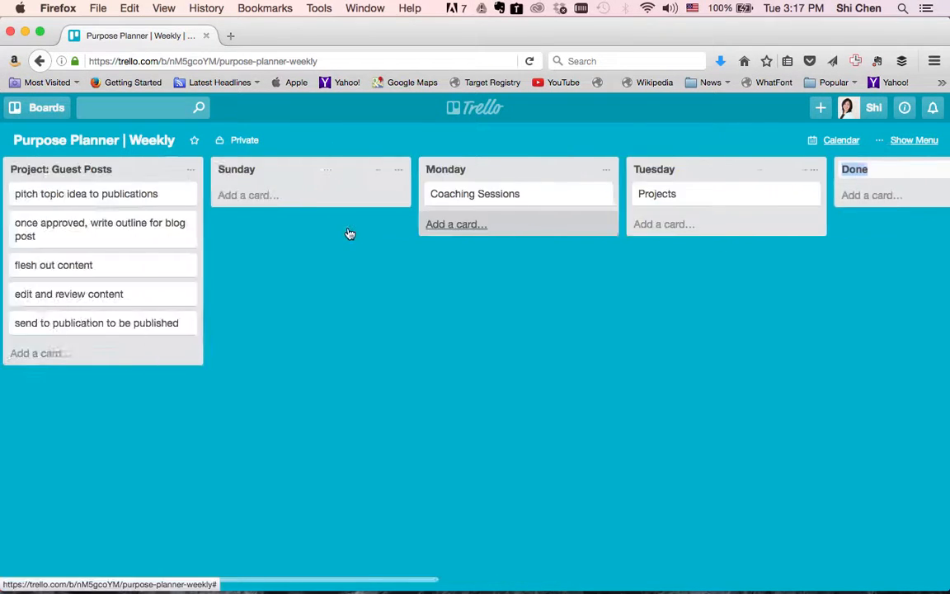
left_click_drag(227, 197, 788, 208)
left_click_drag(171, 201, 685, 248)
scroll(757, 357, "right", 5)
left_click_drag(577, 264, 552, 222)
left_click_drag(569, 269, 561, 220)
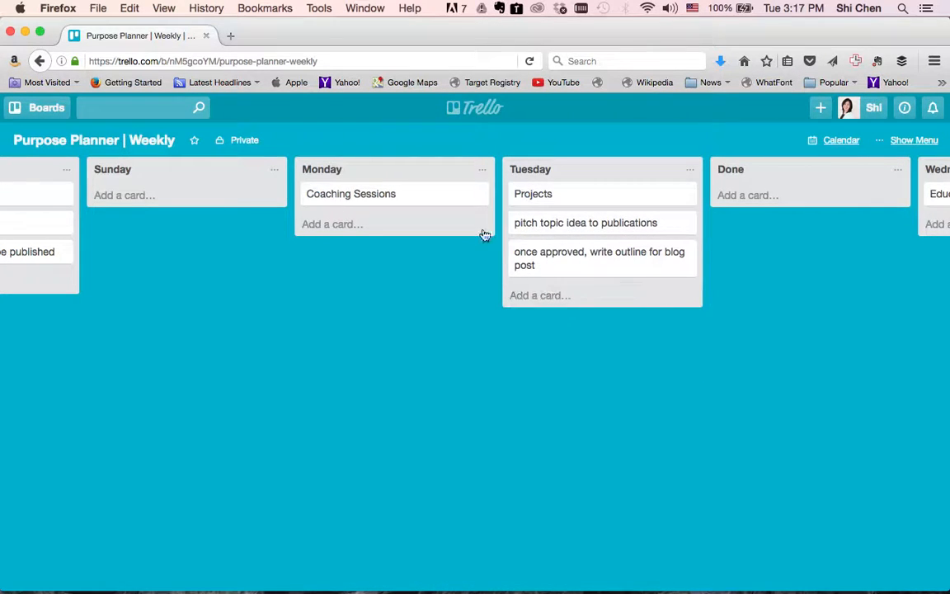
Move the Done list between Wednesday and Thursday, then drag the guest-post cards into Wednesday.
scroll(581, 382, "right", 3)
scroll(581, 381, "right", 5)
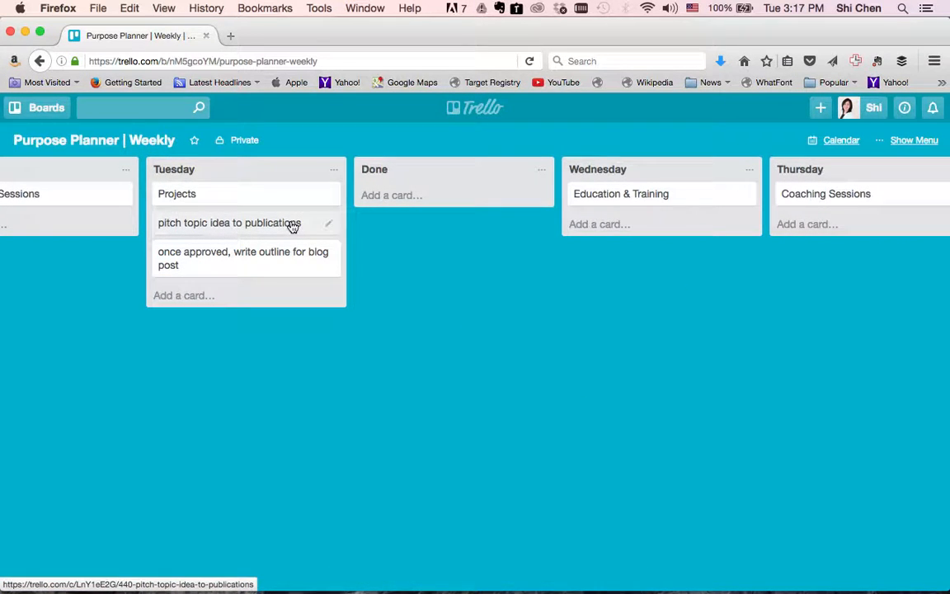
left_click_drag(419, 176, 588, 179)
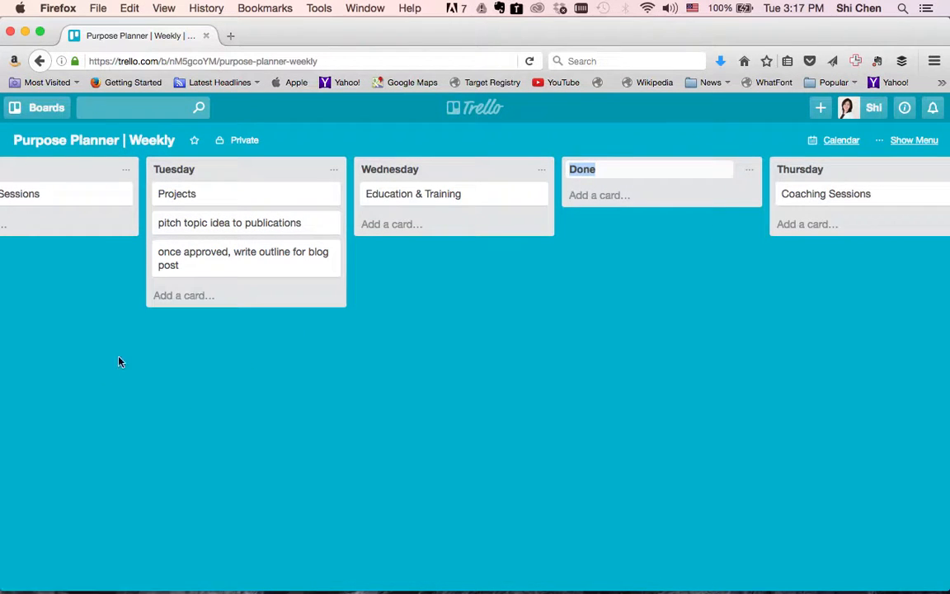
left_click(609, 270)
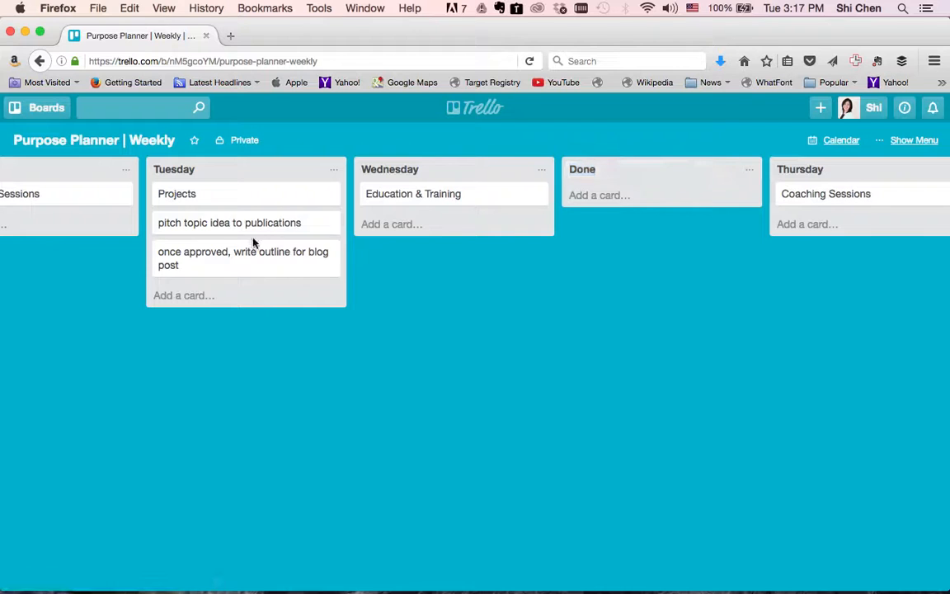
left_click_drag(235, 231, 403, 319)
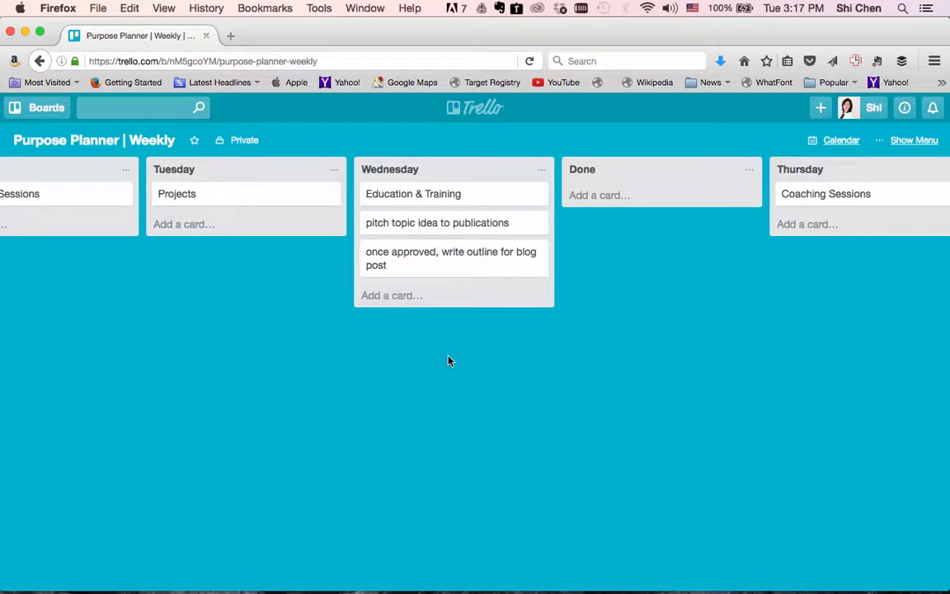
Add a 'Meet with Coach' card to Wednesday and place it directly under Education & Training.
left_click(399, 306)
type("Mee")
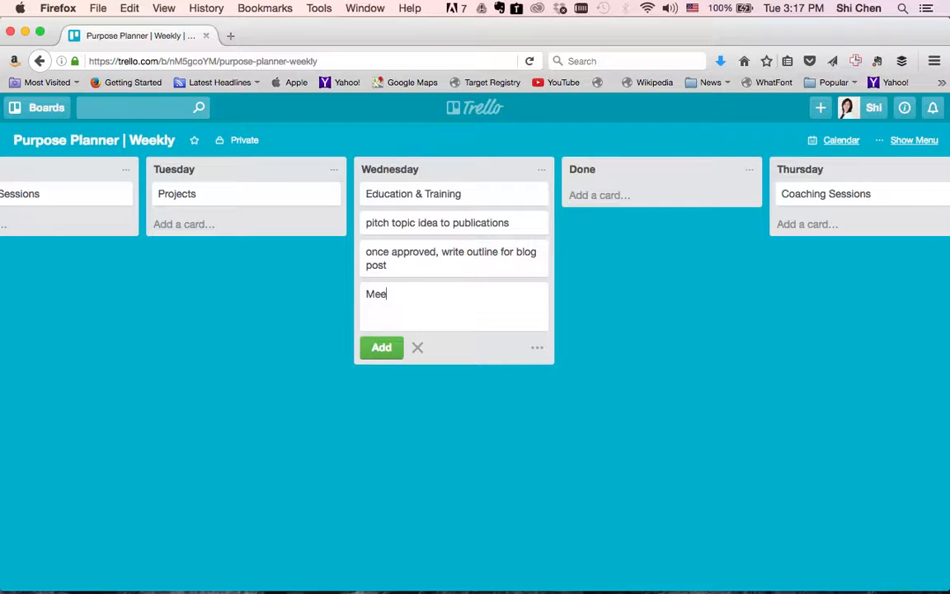
type("t with Coach")
key("Return")
left_click(367, 382)
left_click_drag(430, 295, 417, 221)
scroll(435, 412, "right", 3)
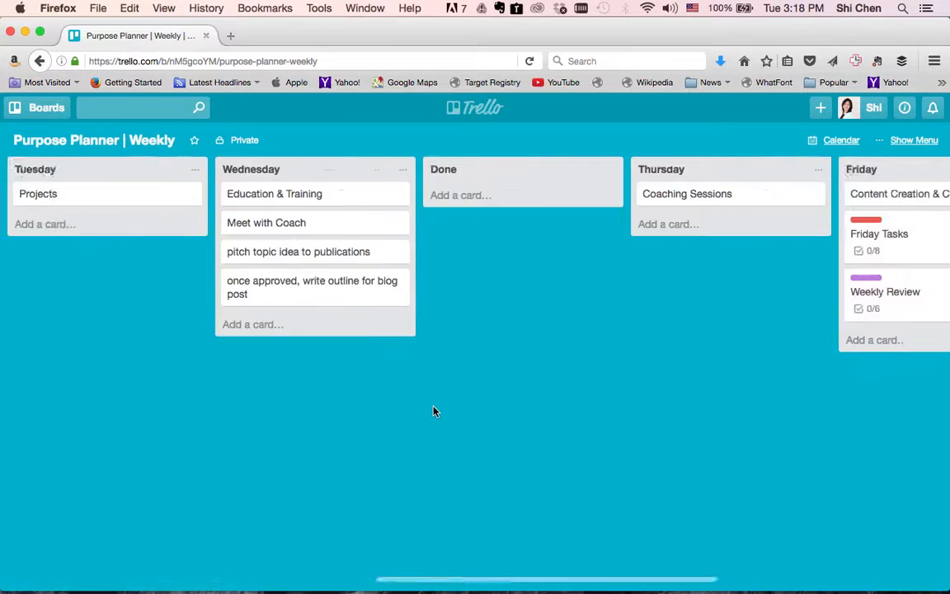
scroll(434, 411, "right", 5)
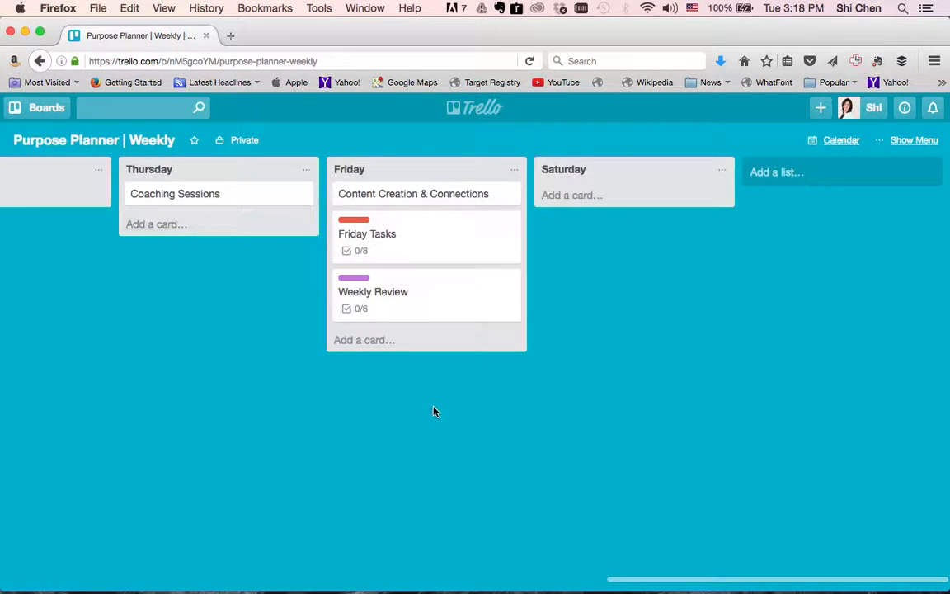
left_click(396, 238)
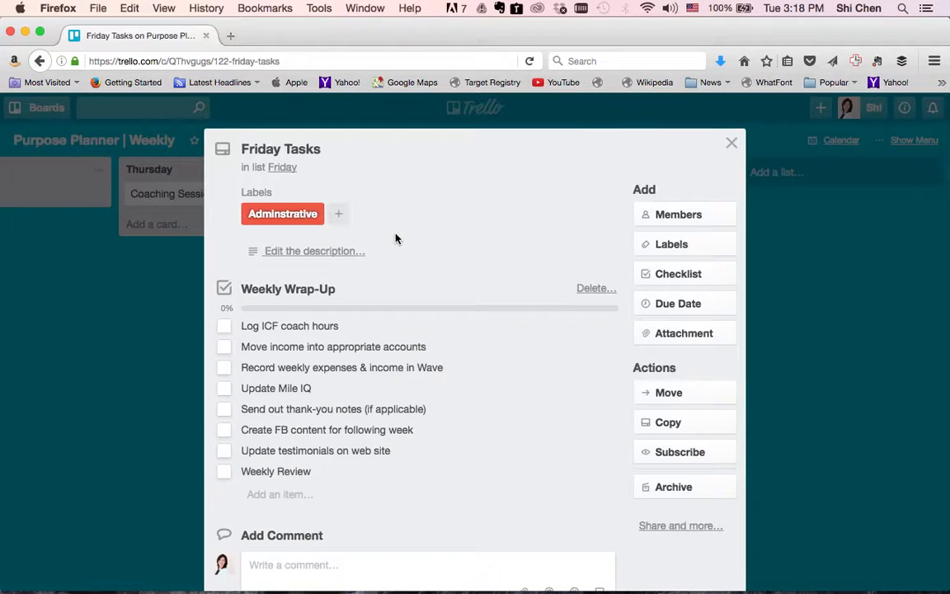
scroll(395, 239, "down", 1)
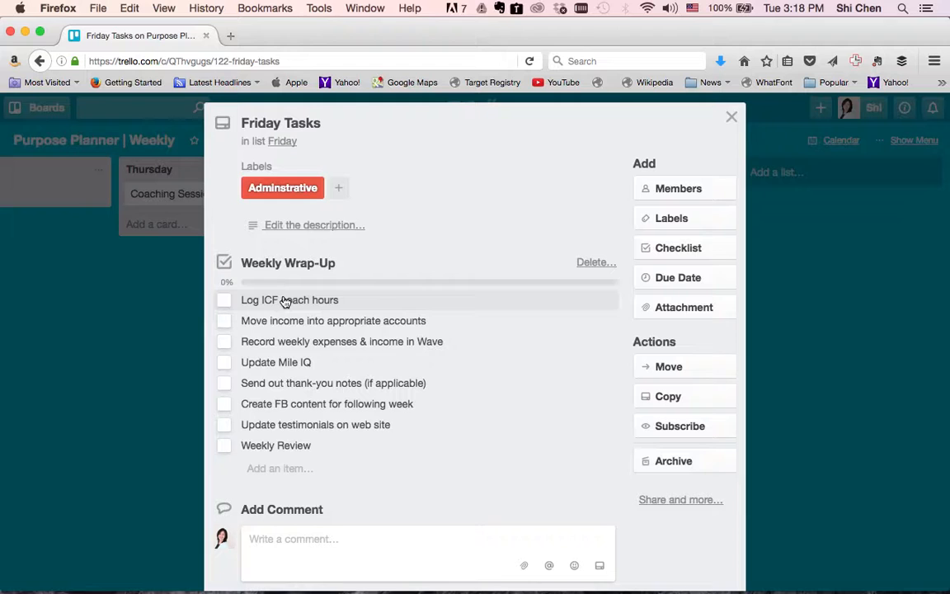
left_click(732, 117)
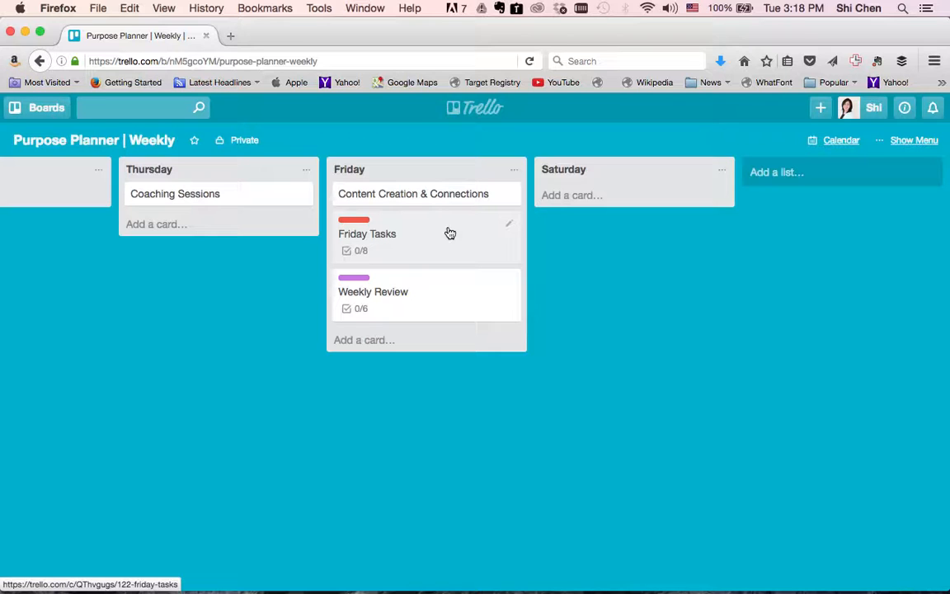
scroll(450, 234, "left", 10)
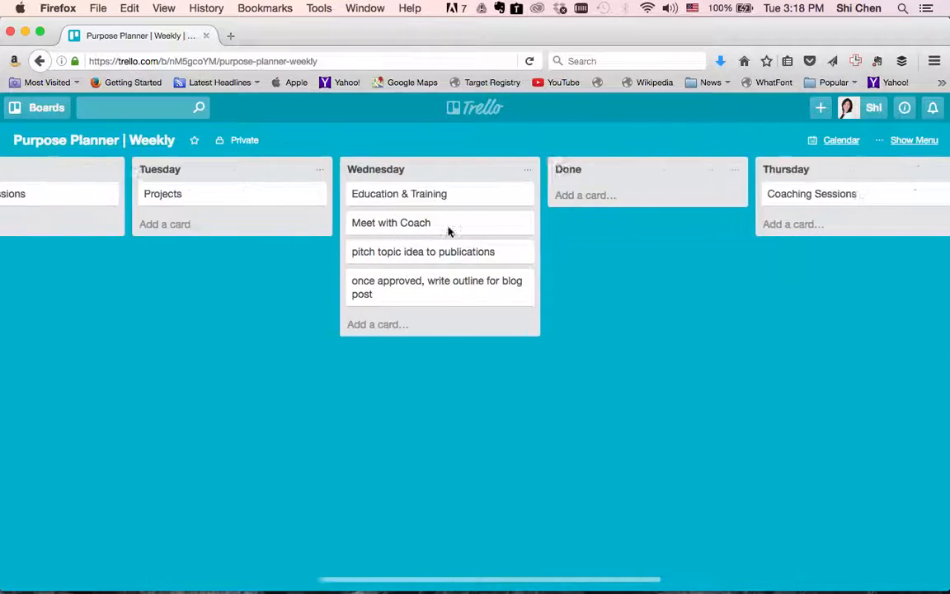
scroll(450, 232, "left", 10)
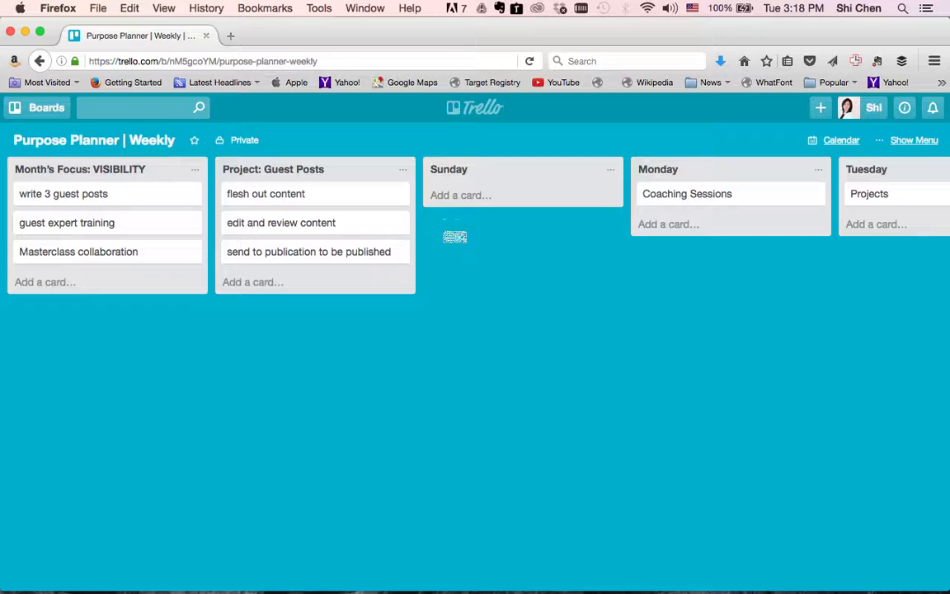
left_click(914, 142)
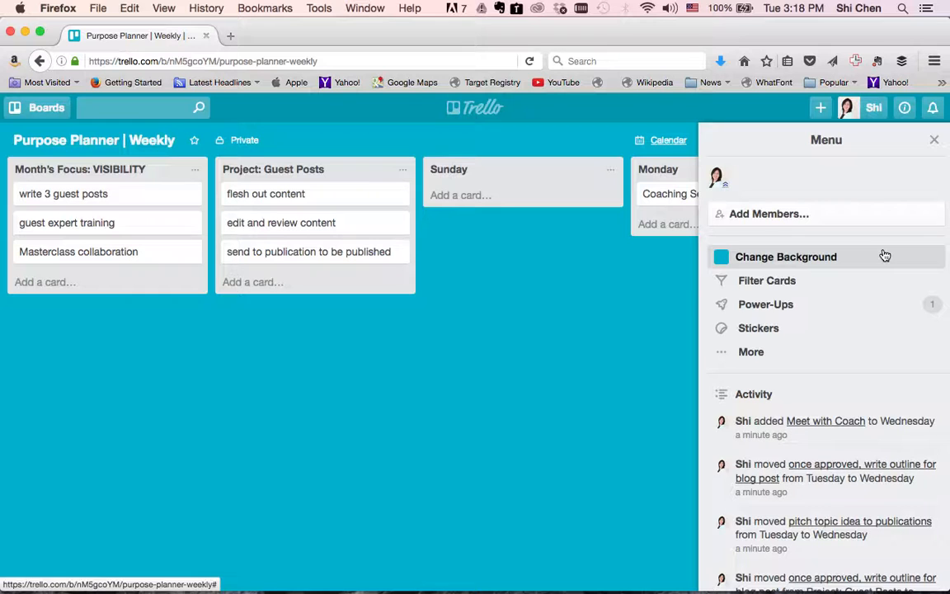
left_click(857, 306)
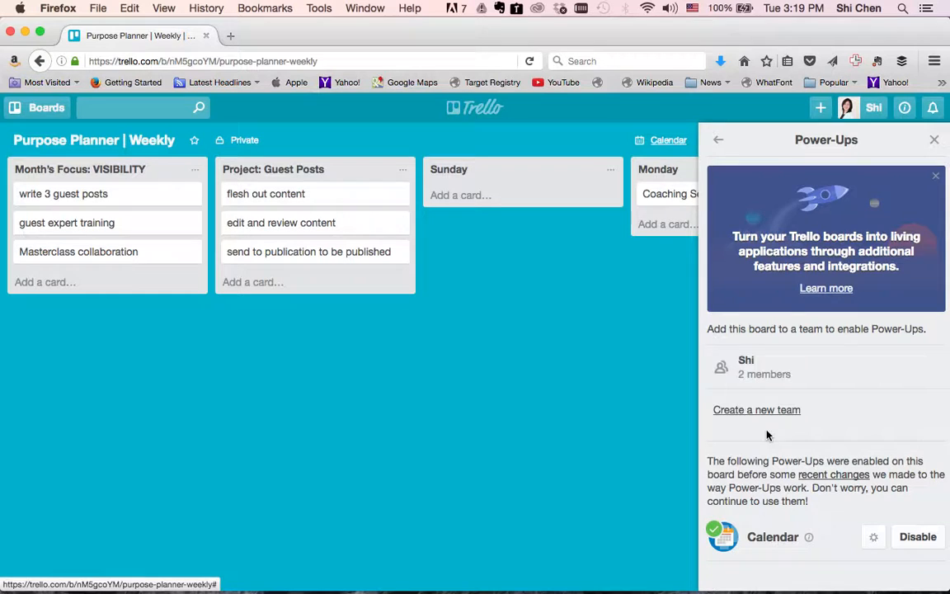
left_click(719, 142)
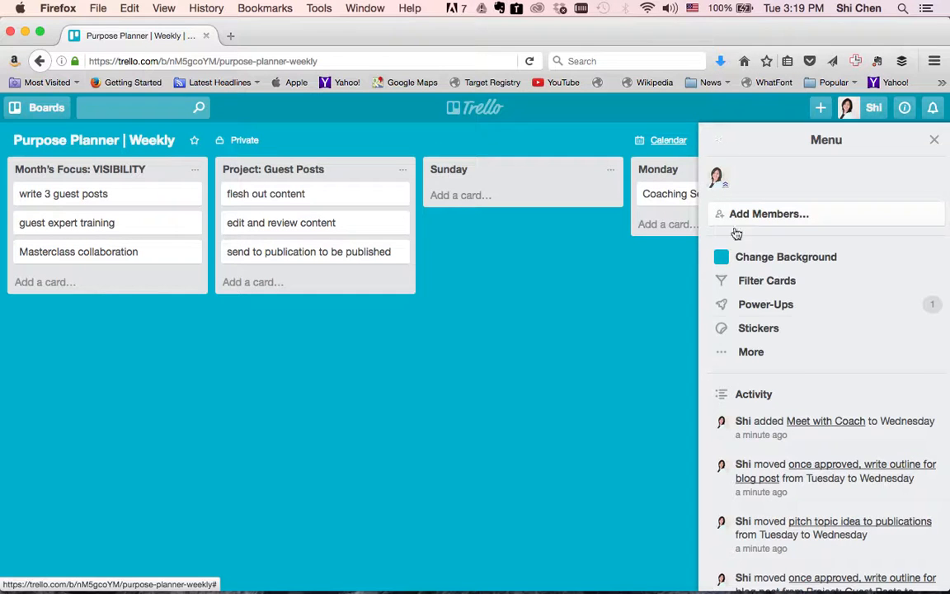
left_click(759, 353)
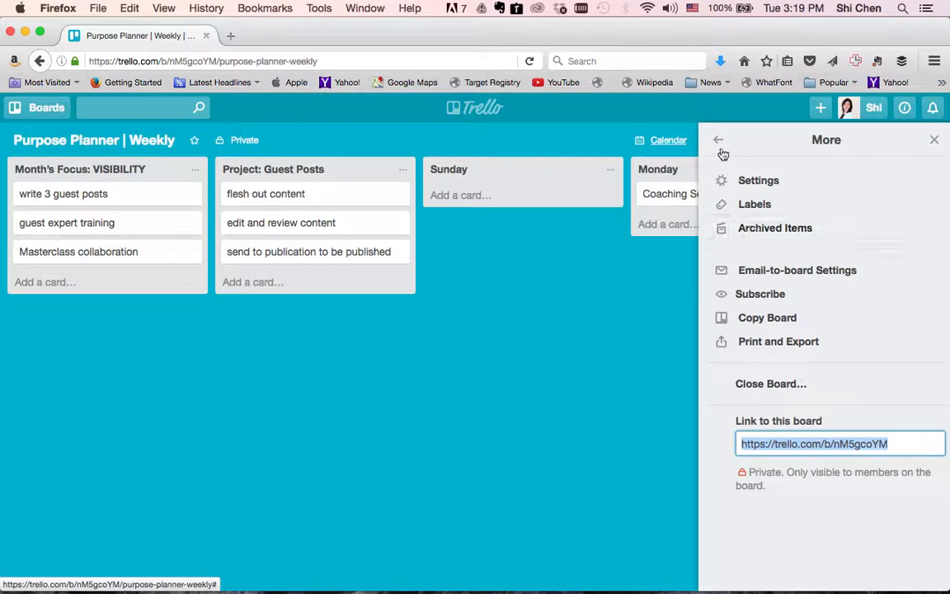
left_click(936, 145)
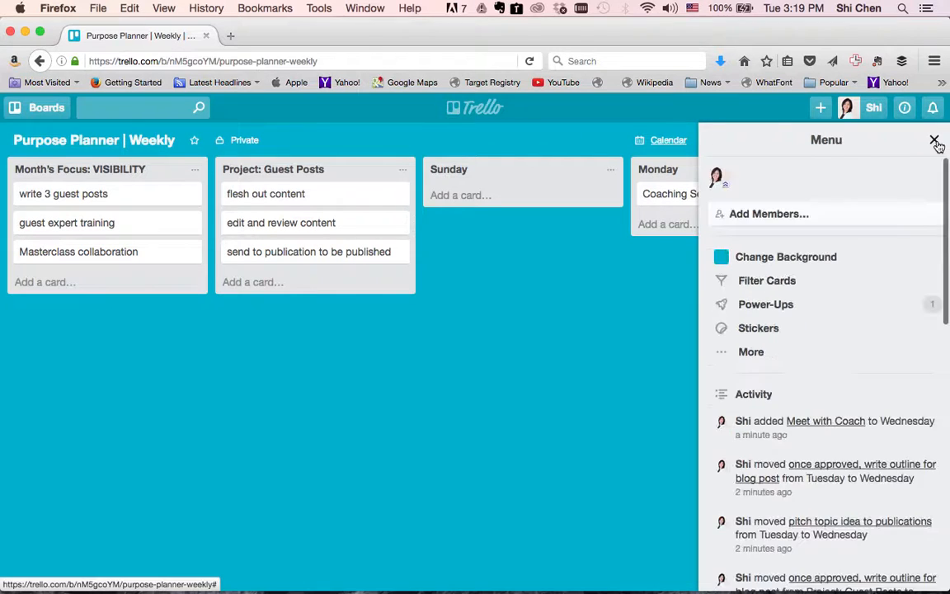
left_click(936, 144)
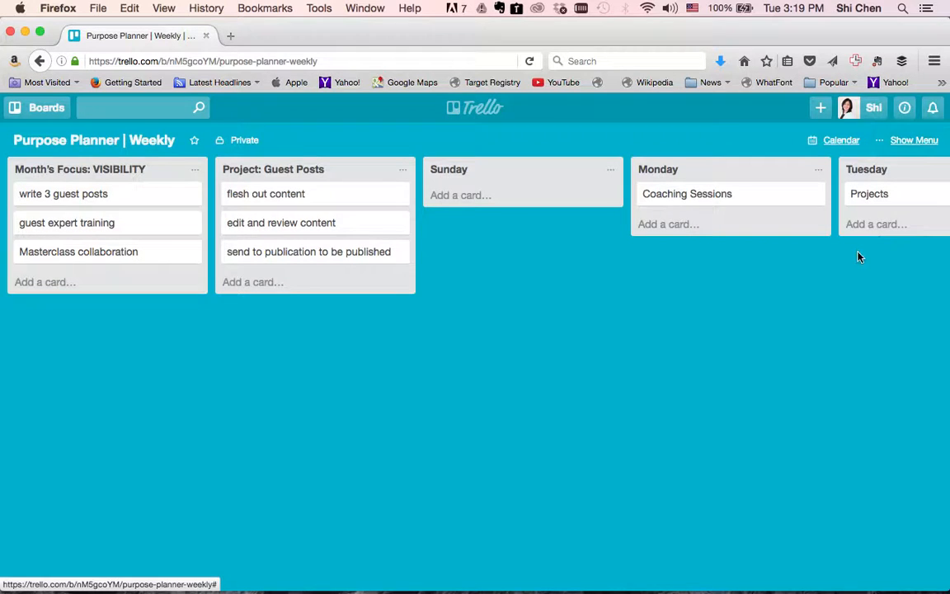
Review the day lists across the board, then bring up the list of all boards.
scroll(857, 256, "right", 12)
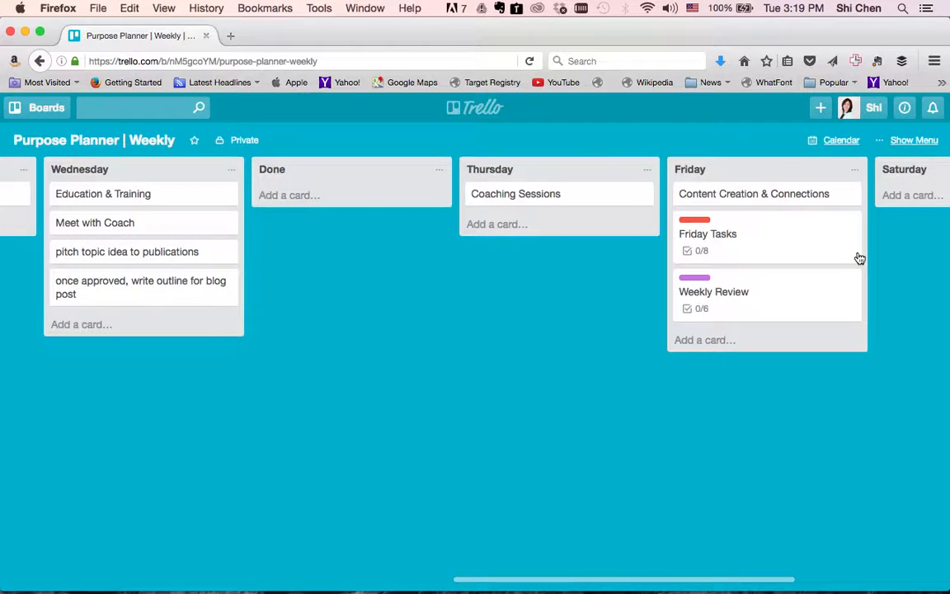
scroll(859, 257, "left", 12)
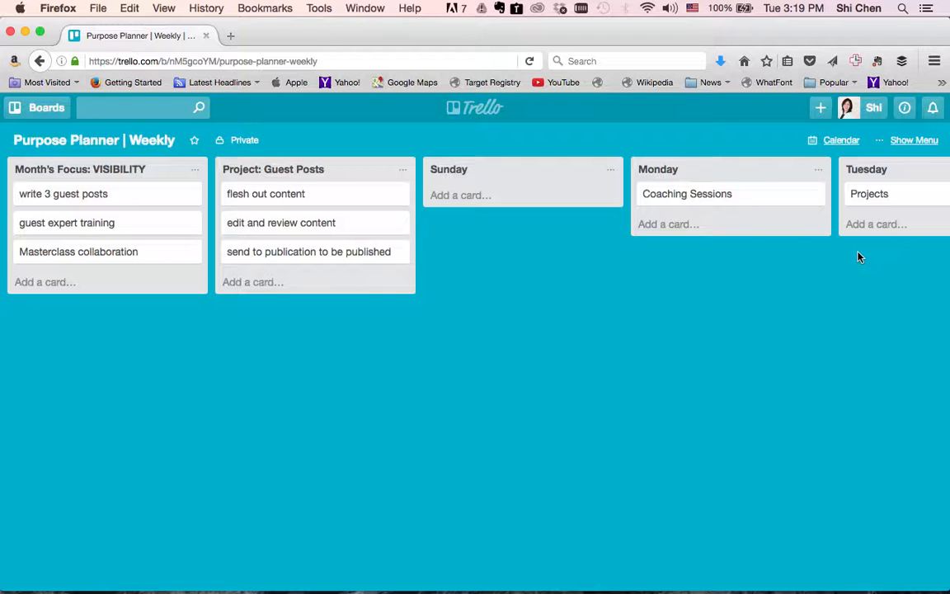
scroll(859, 258, "right", 10)
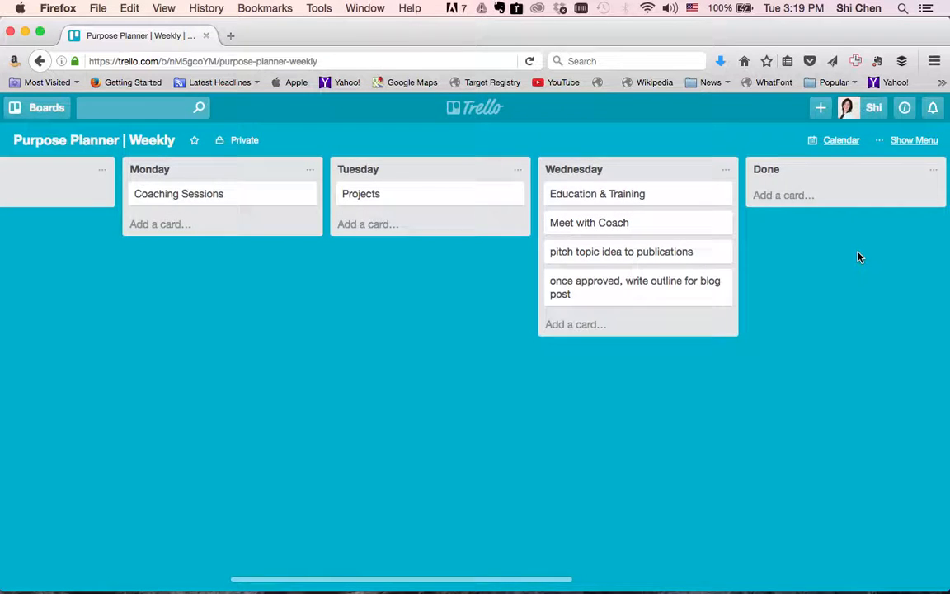
scroll(859, 258, "left", 10)
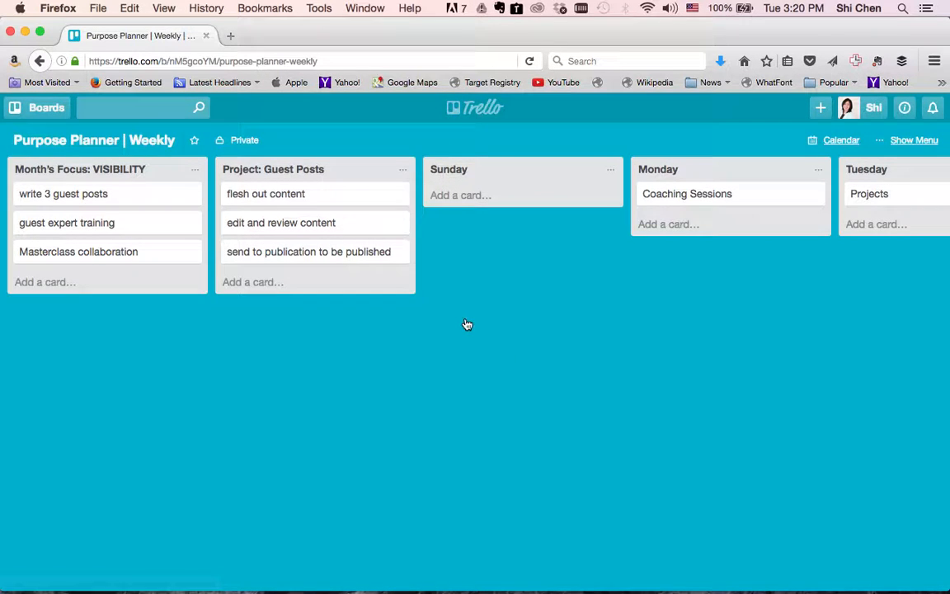
left_click(33, 107)
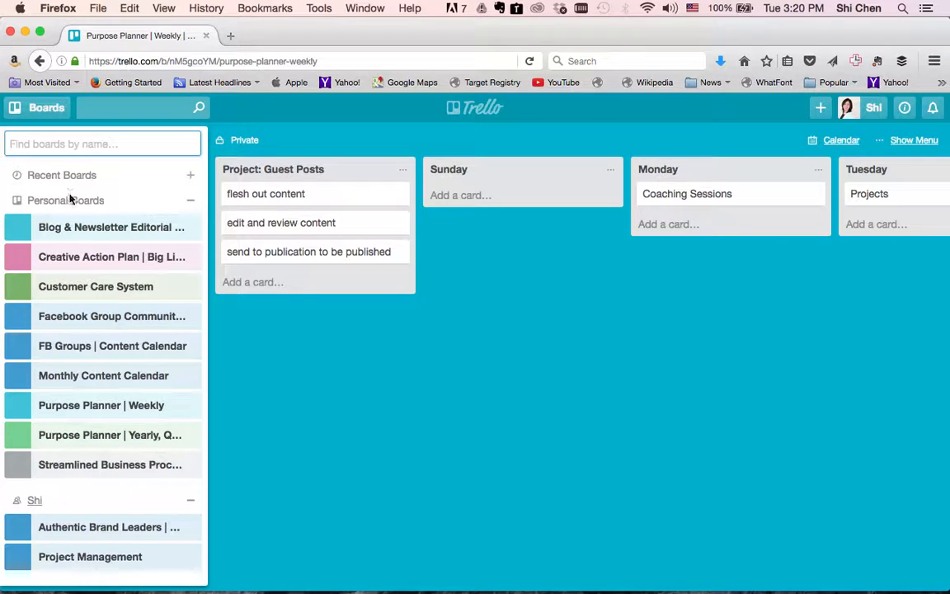
Close the boards drawer and go to the overview of all boards.
left_click(492, 134)
left_click(488, 110)
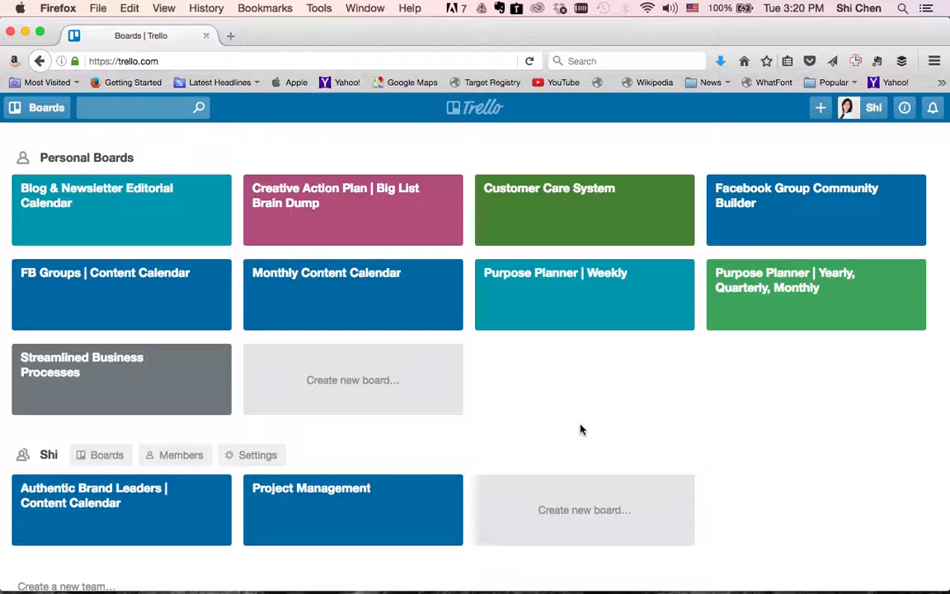
Enter the coaching website's address in Firefox and load its home page, briefly toggling Mission Control.
left_click(397, 61)
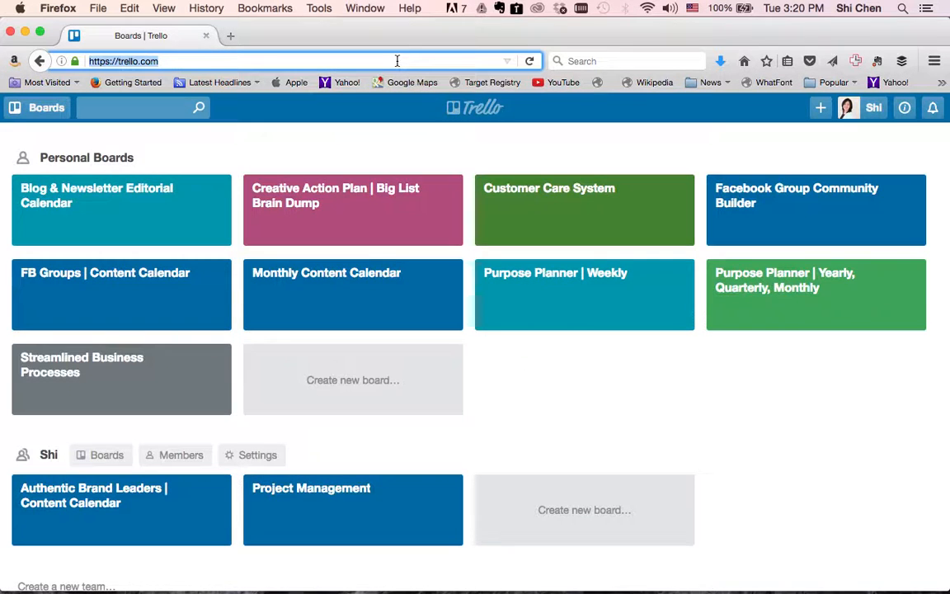
type("www.shichencoaching.com/")
key("Return")
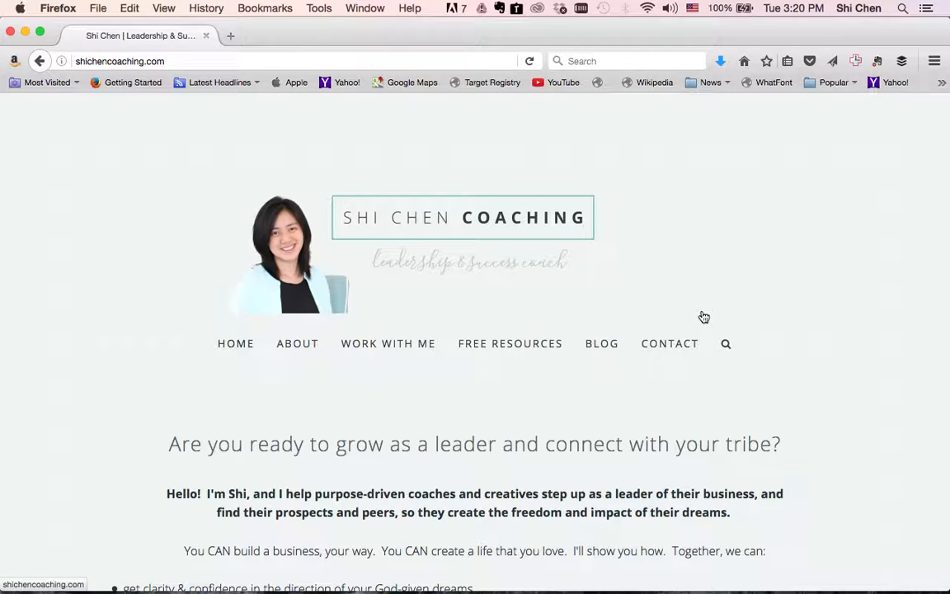
key("ctrl+Up")
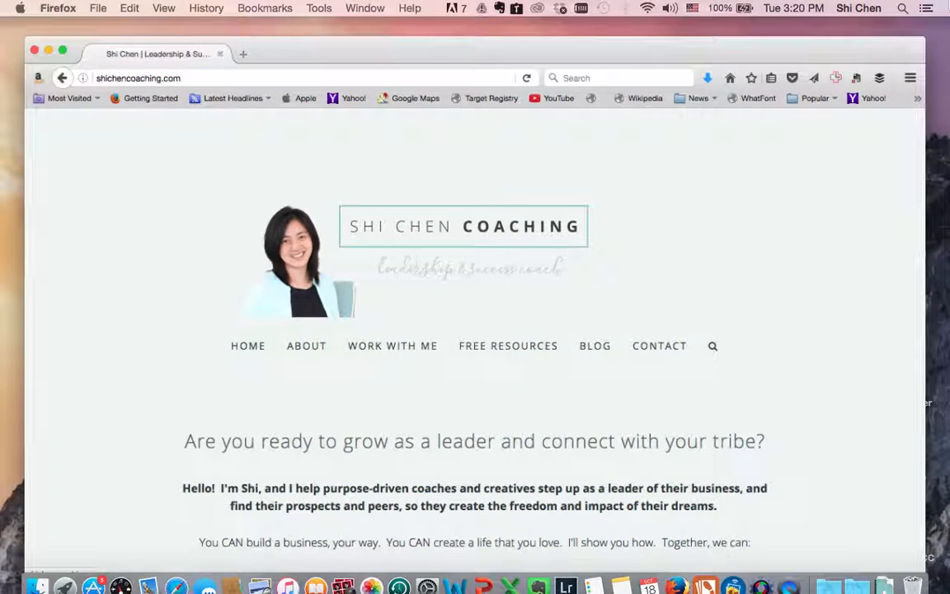
key("ctrl+Up")
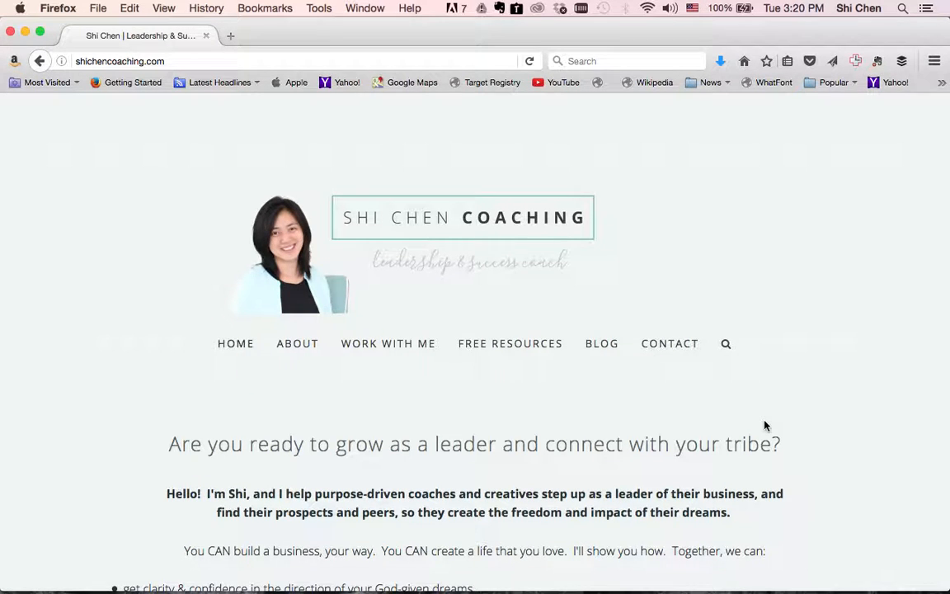
mouse_move(679, 577)
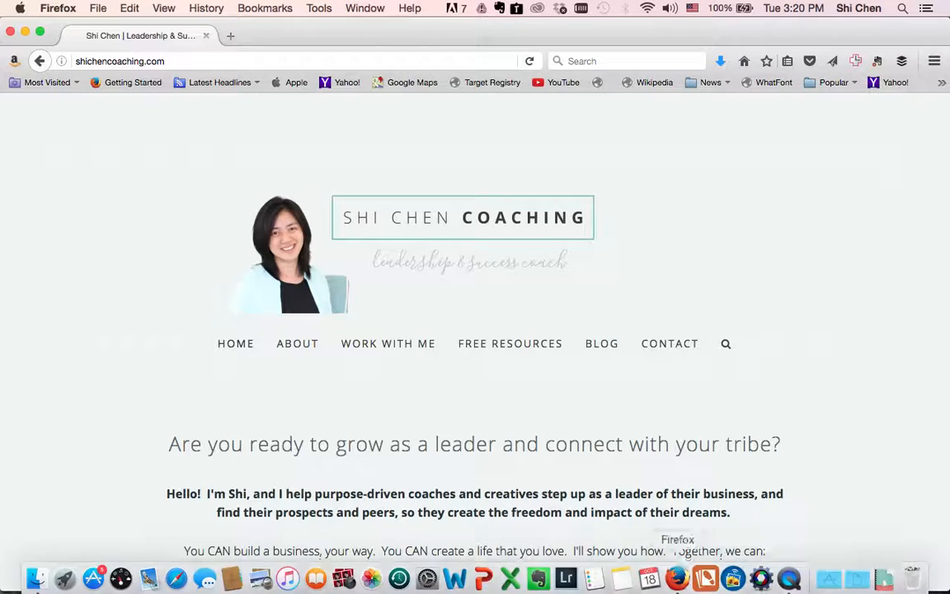